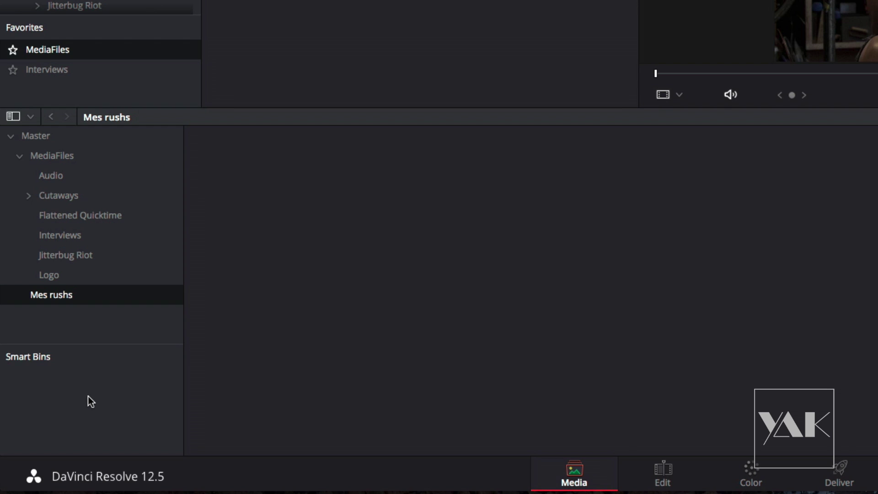
# - Add a new smart bin and name it RAW
pyautogui.rightClick(84, 398)
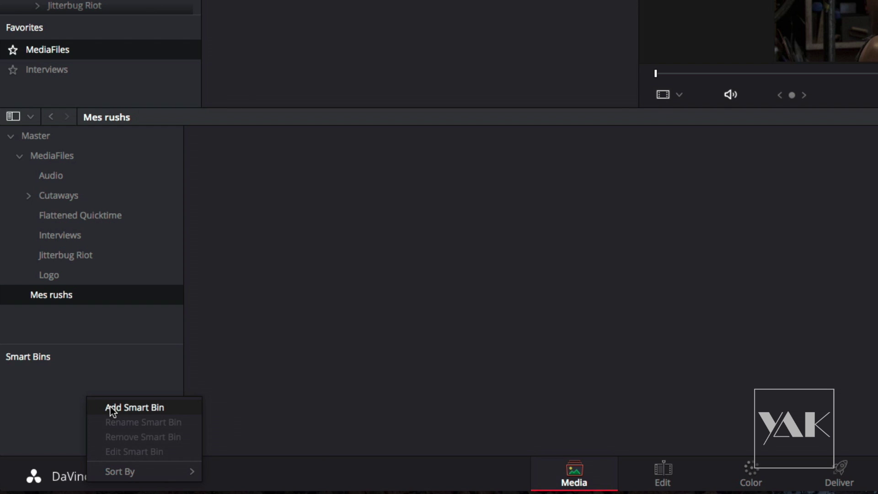
pyautogui.click(111, 407)
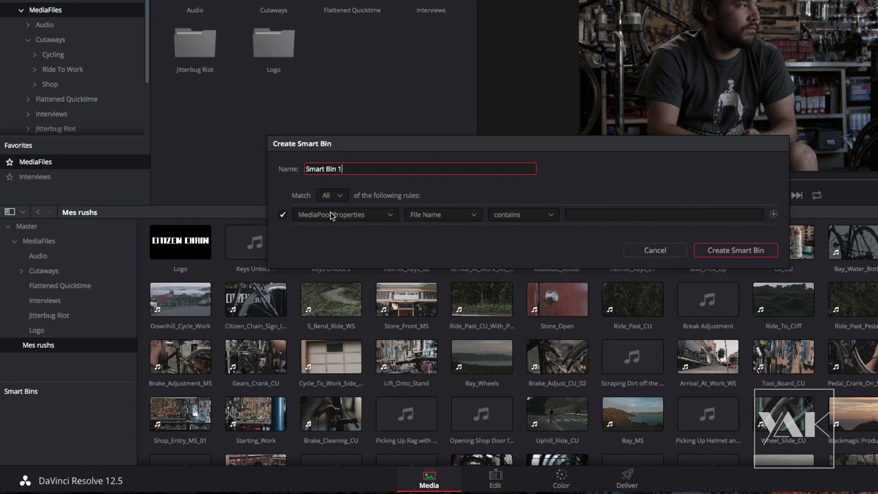
pyautogui.moveTo(342, 169); pyautogui.dragTo(305, 165)
pyautogui.write('RAW')
# - Set the smart bin's rule to MediaPool Properties, File Name contains DNG
pyautogui.click(459, 214)
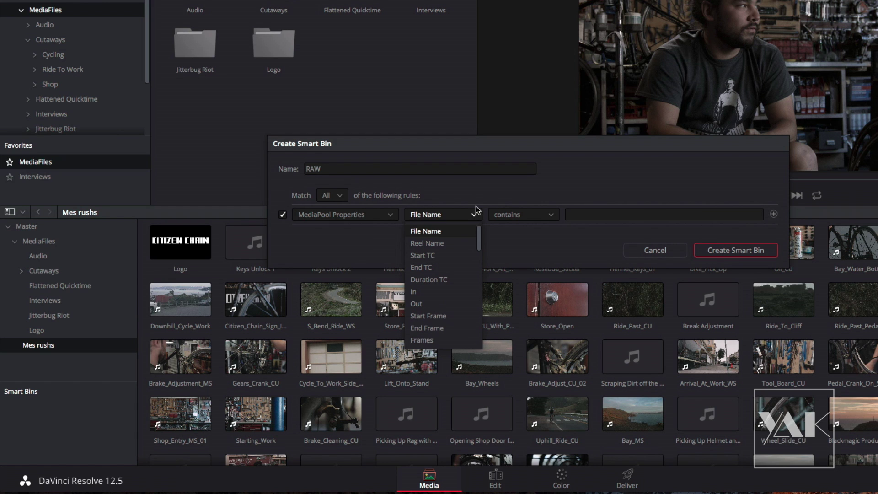
pyautogui.click(455, 190)
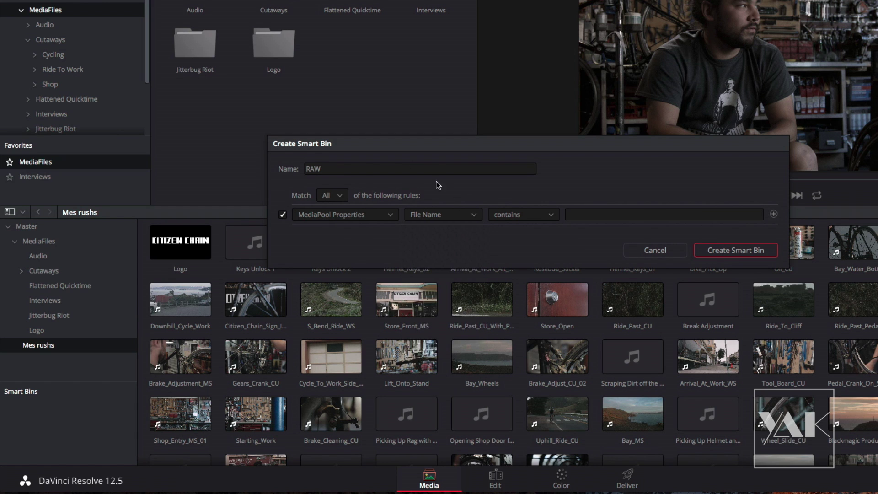
pyautogui.click(391, 216)
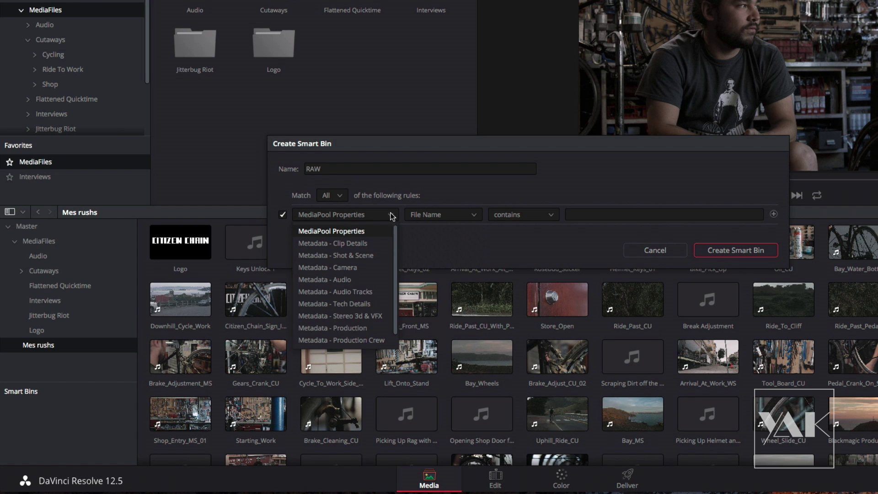
pyautogui.click(322, 232)
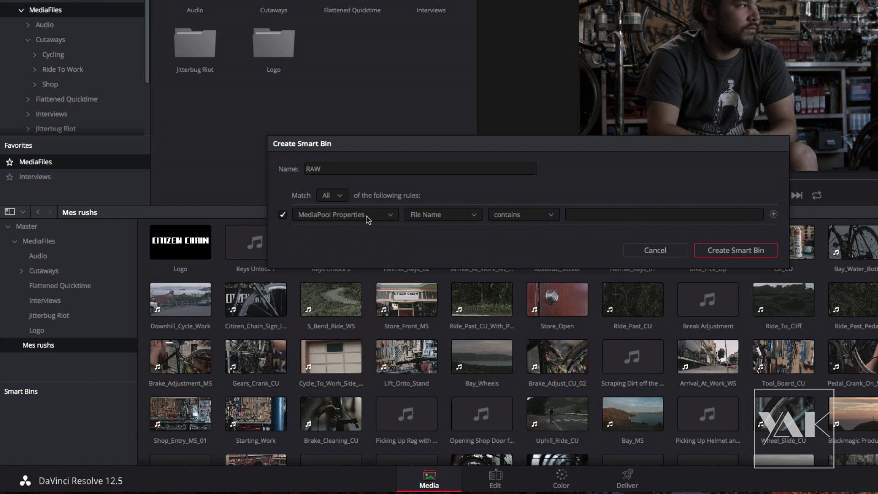
pyautogui.click(474, 215)
pyautogui.click(472, 213)
pyautogui.click(576, 211)
pyautogui.write('DNX')
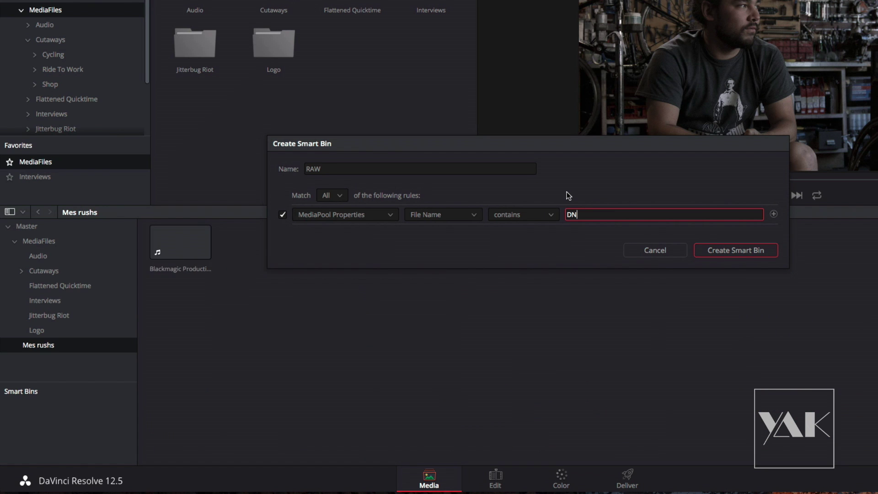
pyautogui.press('BackSpace')
pyautogui.write('G')
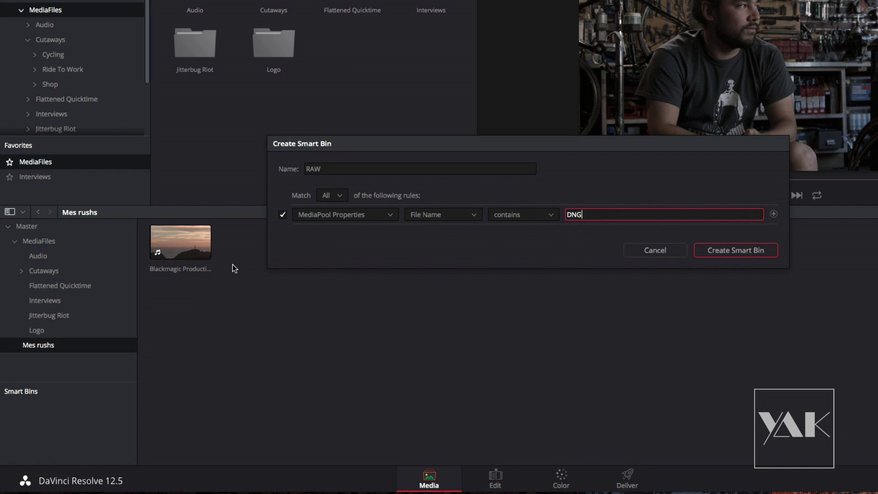
# - Add and remove an extra blank rule, leaving only the DNG rule, and create the smart bin
pyautogui.click(773, 215)
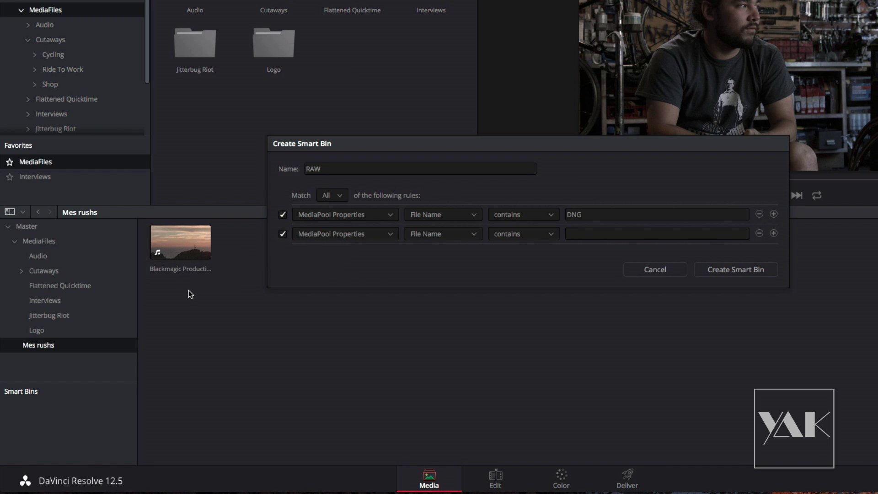
pyautogui.click(759, 233)
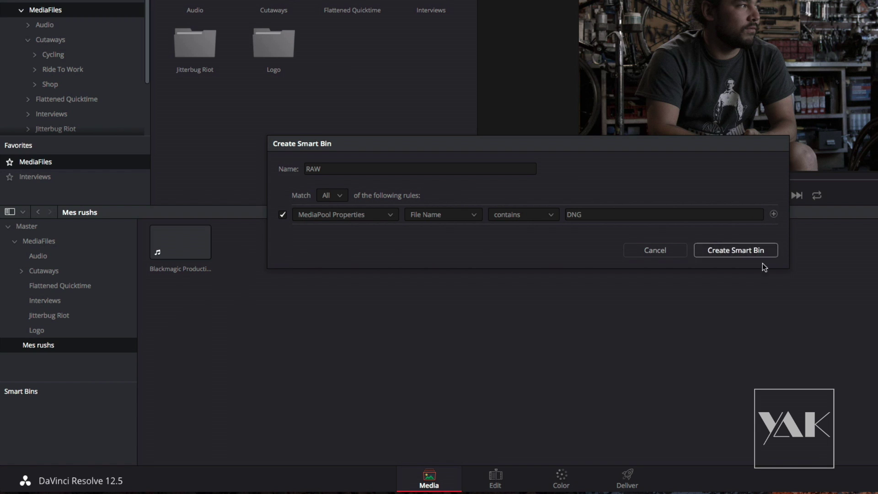
pyautogui.click(729, 252)
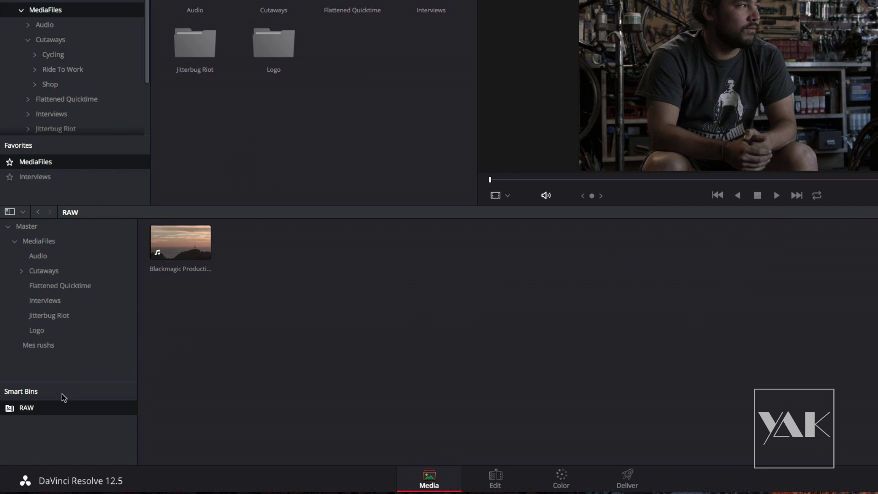
# - Load the DNG clip from the RAW bin in the viewer and inspect its metadata and embedded audio meters
pyautogui.click(174, 247)
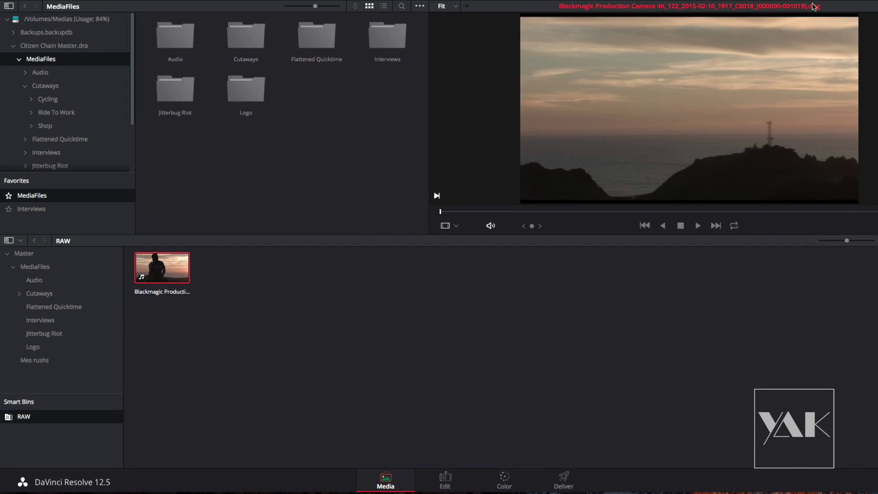
pyautogui.click(772, 29)
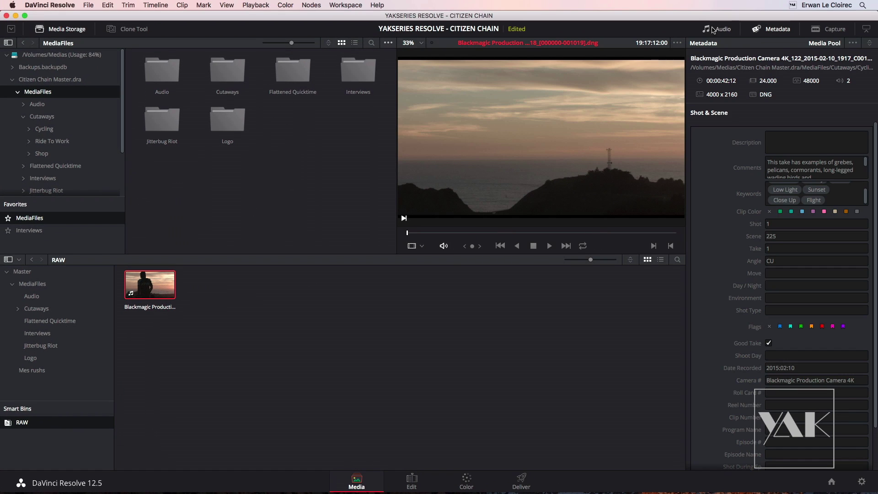
pyautogui.click(718, 29)
pyautogui.click(770, 29)
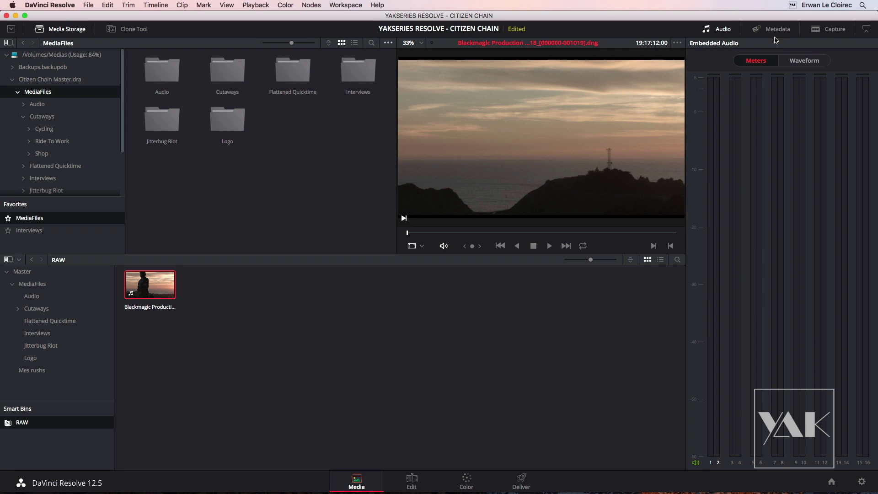
pyautogui.click(718, 29)
pyautogui.click(767, 30)
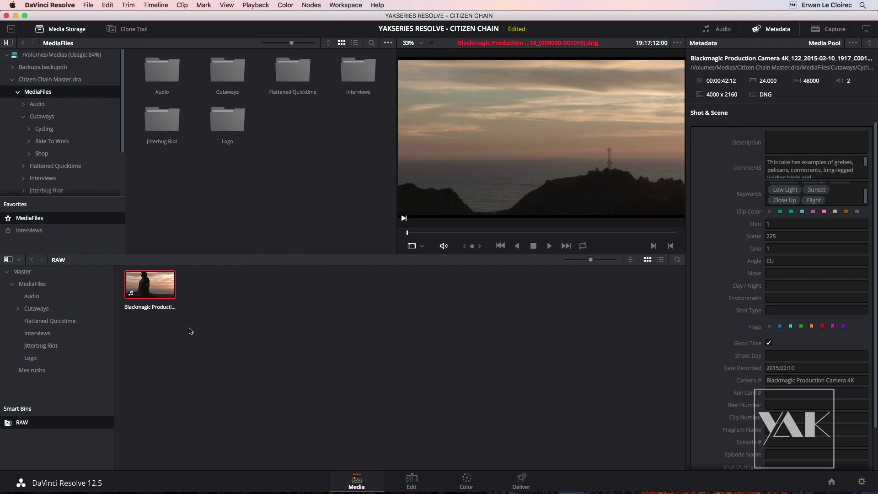
# - Show the RAW bin as a list, hide the metadata, and widen the Display Name column to fit the full clip name
pyautogui.click(660, 259)
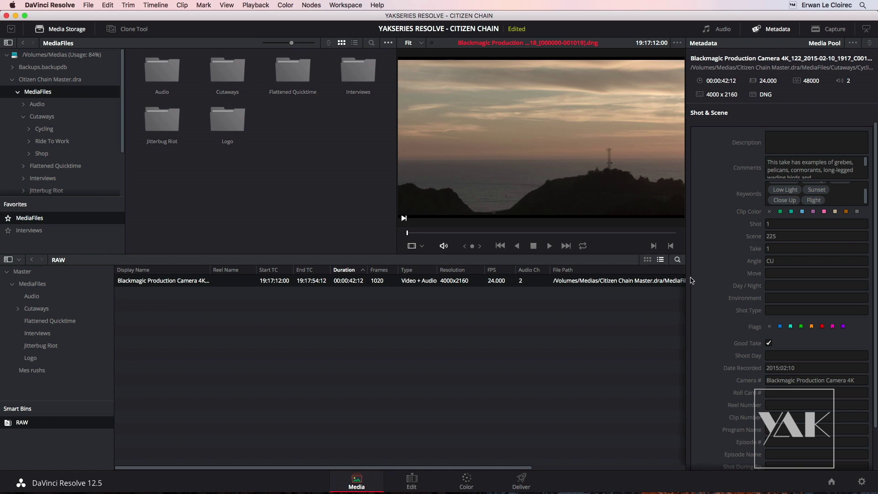
pyautogui.click(774, 31)
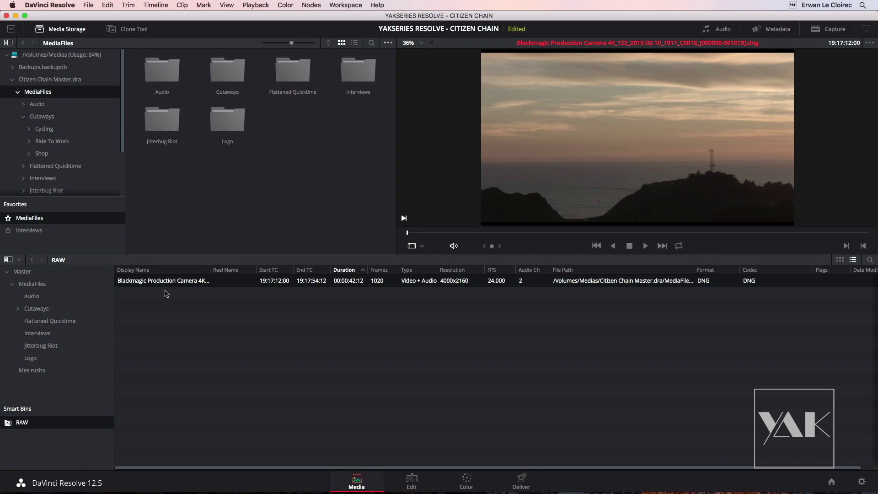
pyautogui.moveTo(210, 274); pyautogui.dragTo(340, 274)
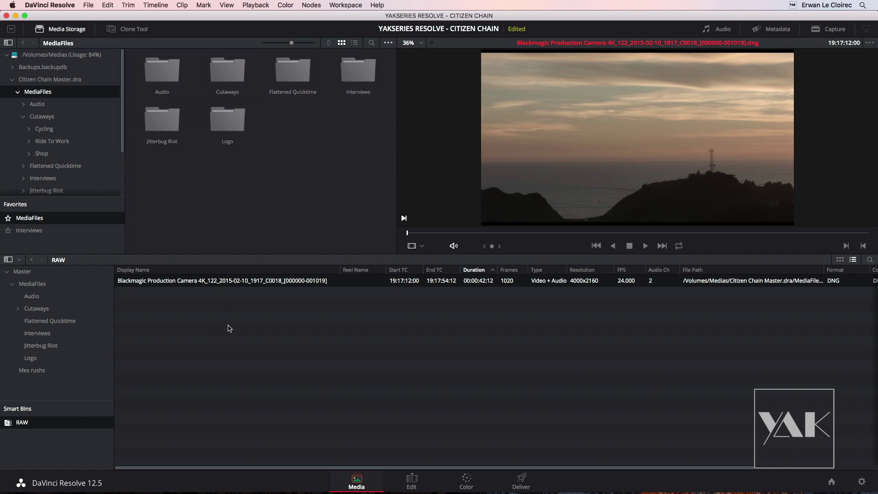
# - Open the DNG clip's attributes and review its Video, Audio and Timecode settings
pyautogui.rightClick(204, 283)
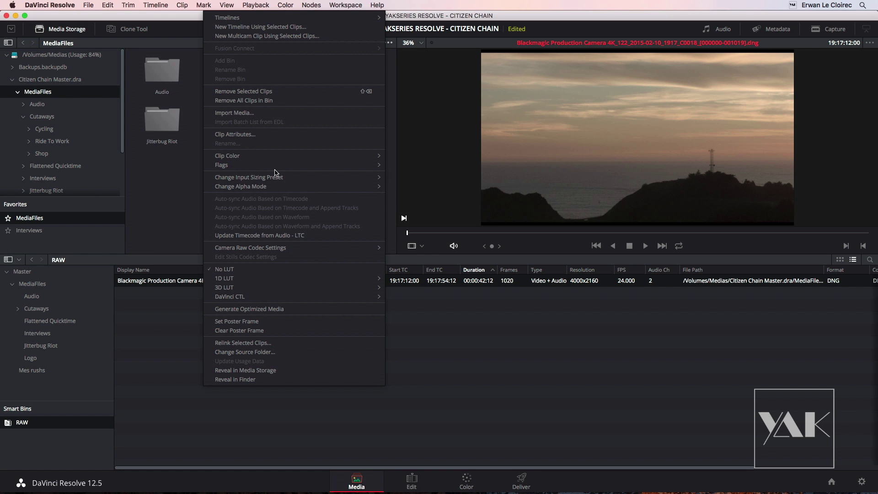
pyautogui.click(246, 136)
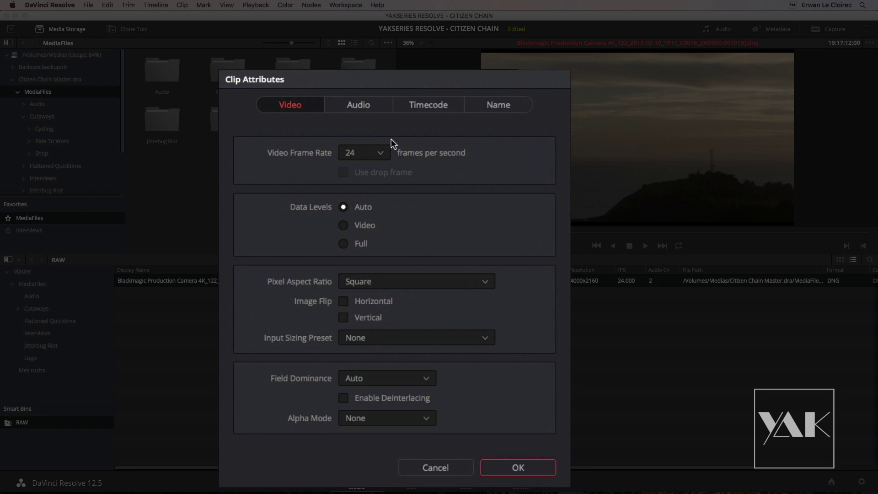
pyautogui.click(380, 105)
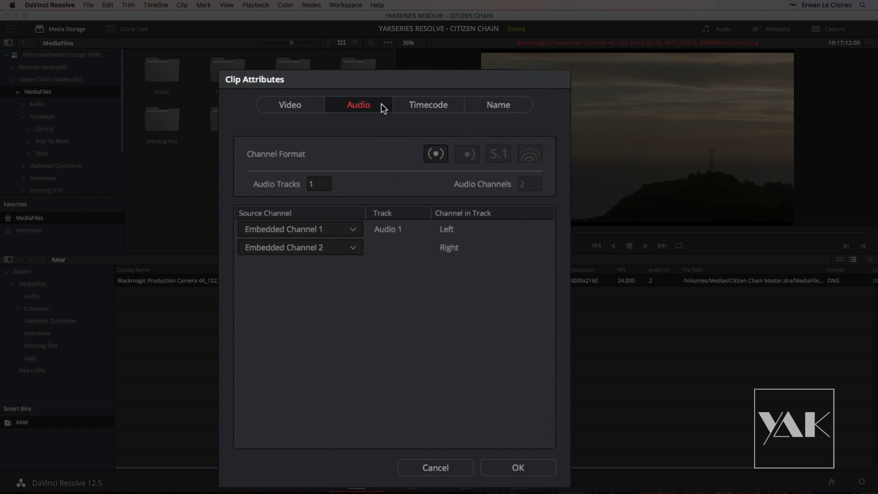
pyautogui.click(429, 103)
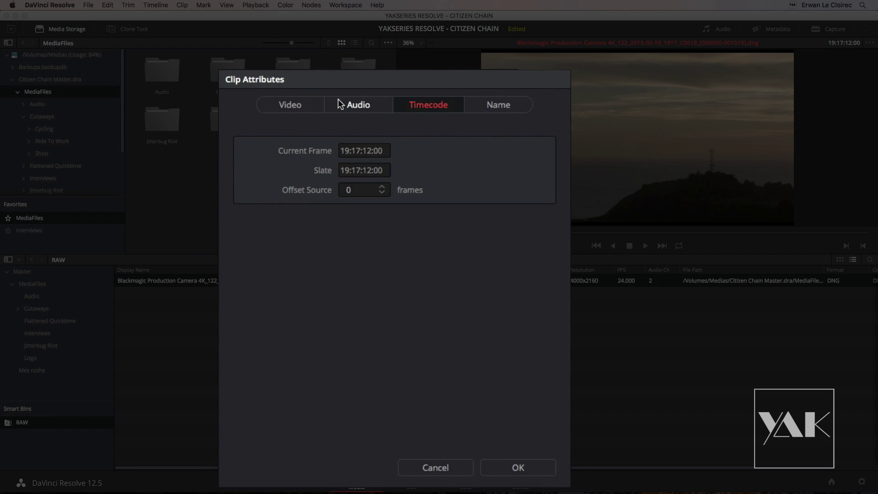
pyautogui.click(290, 106)
pyautogui.click(368, 108)
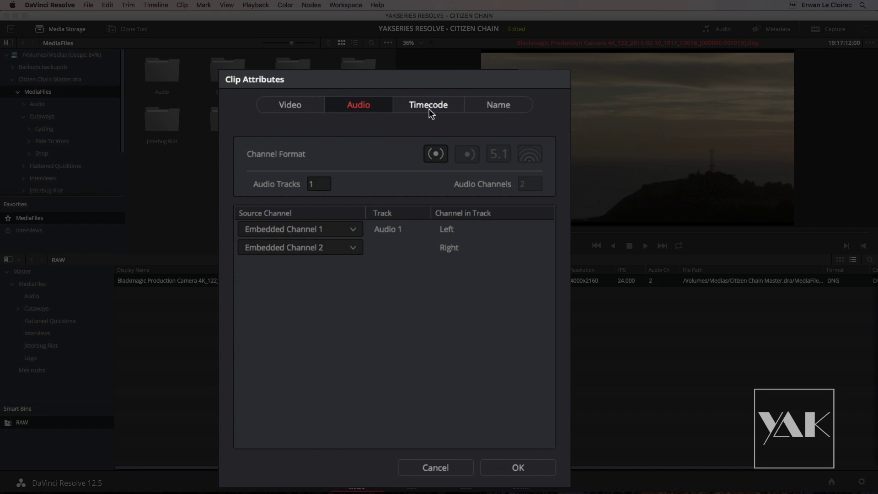
pyautogui.click(290, 104)
pyautogui.click(354, 103)
pyautogui.click(423, 103)
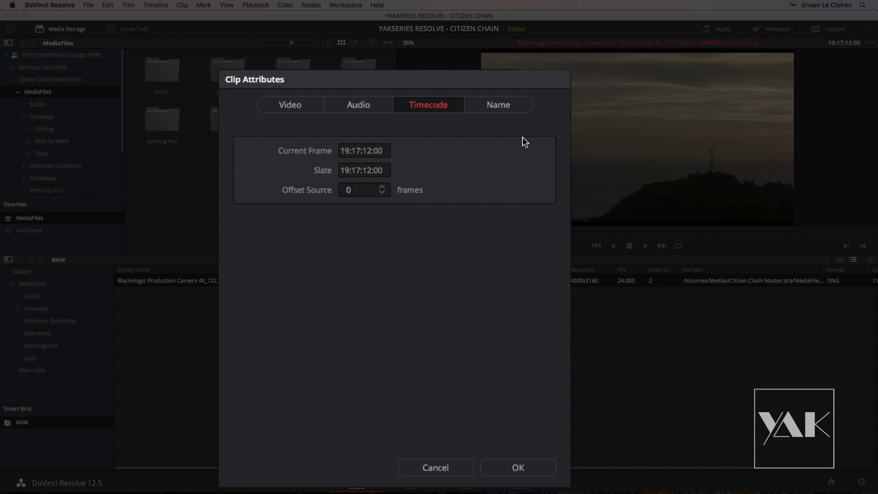
# - Change the clip's display name to "Pano Coucher de soleil" and apply the attributes
pyautogui.click(497, 117)
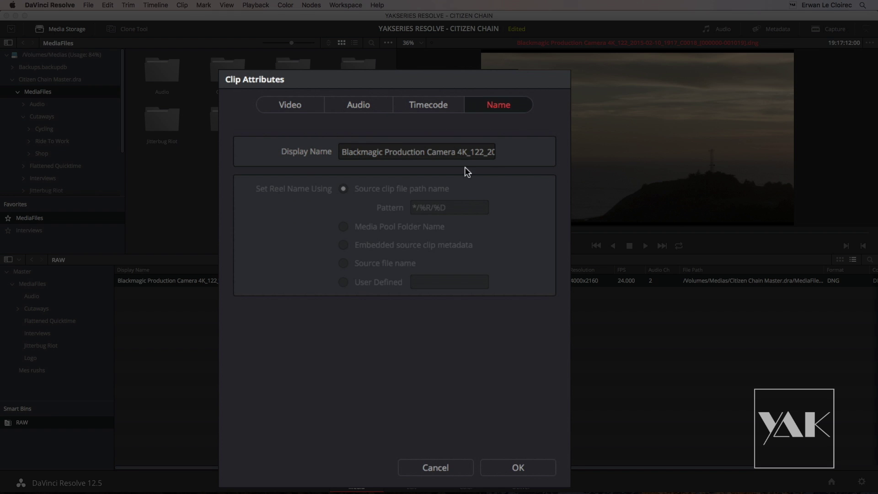
pyautogui.moveTo(340, 149); pyautogui.dragTo(559, 146)
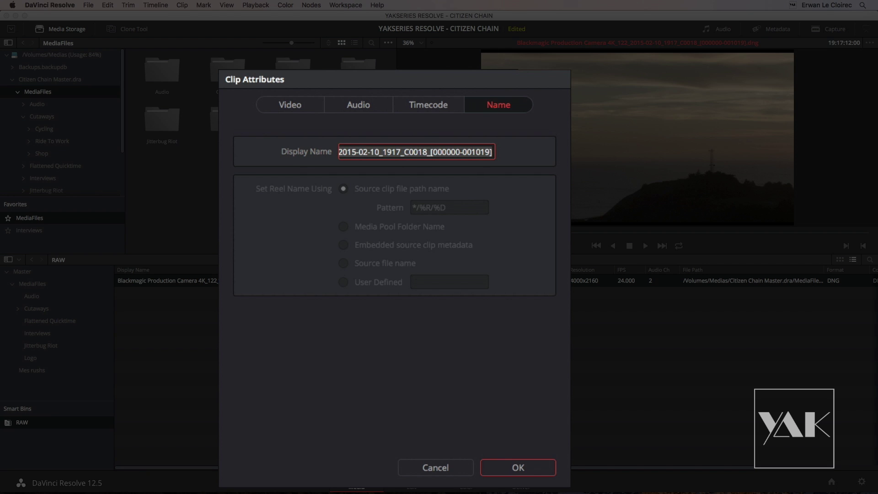
pyautogui.write('Pano Coucher de soleil')
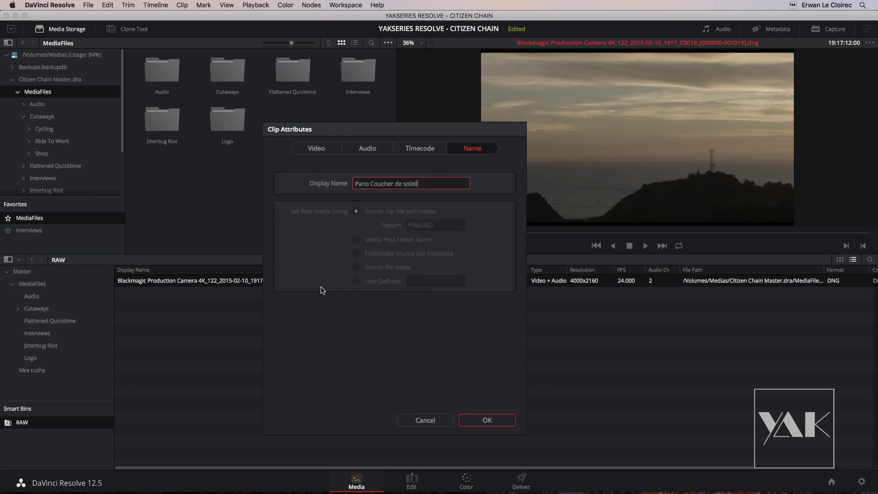
pyautogui.click(477, 414)
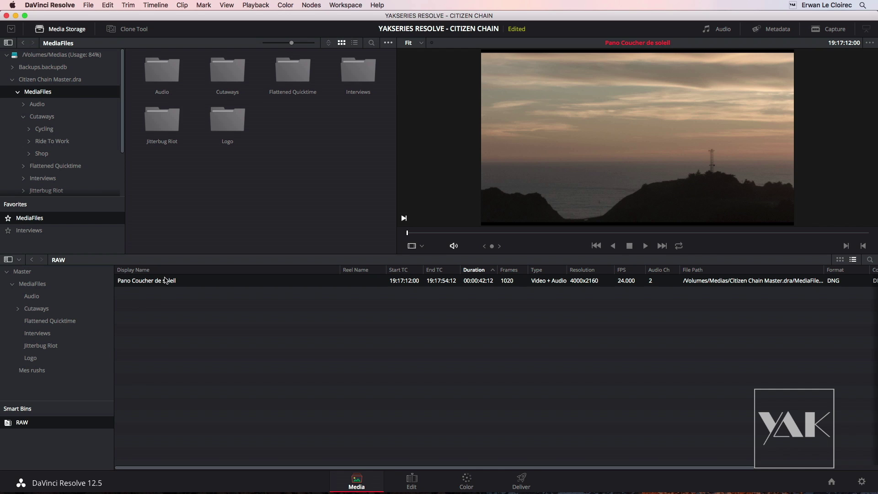
# - Turn off Show Display Names and add the File Name column to the RAW bin's clip list
pyautogui.click(229, 5)
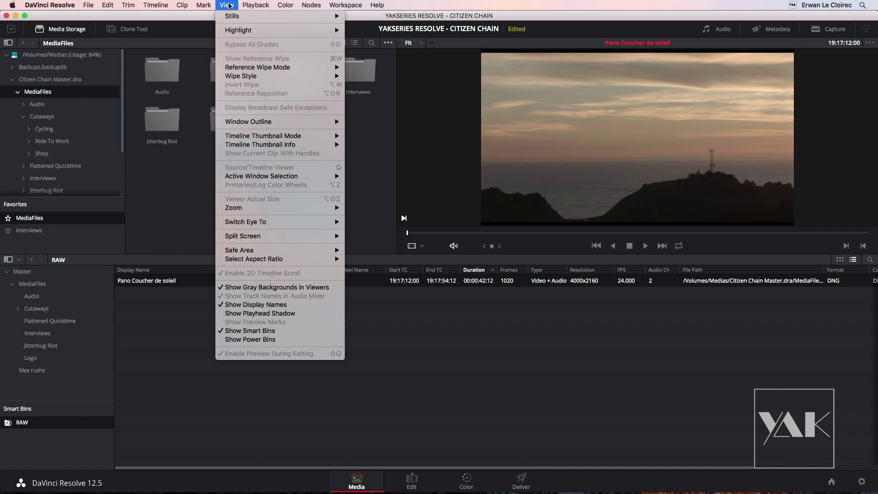
pyautogui.click(232, 308)
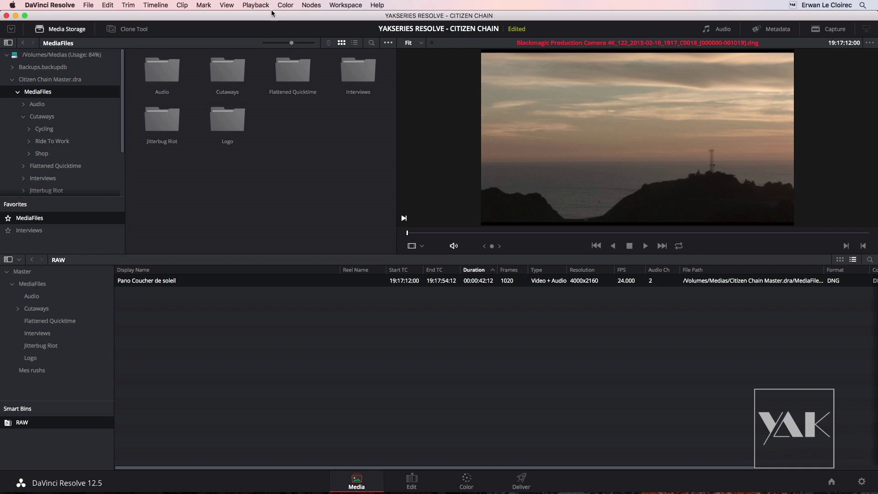
pyautogui.rightClick(291, 272)
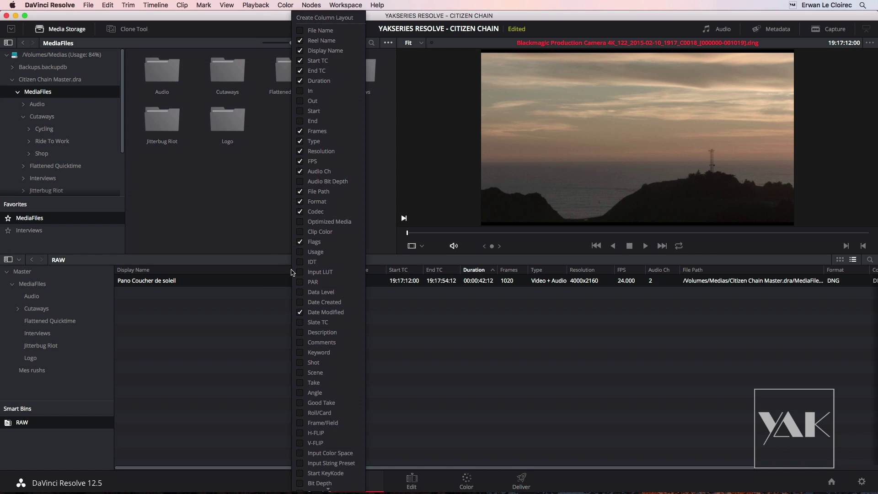
pyautogui.click(301, 31)
pyautogui.rightClick(314, 272)
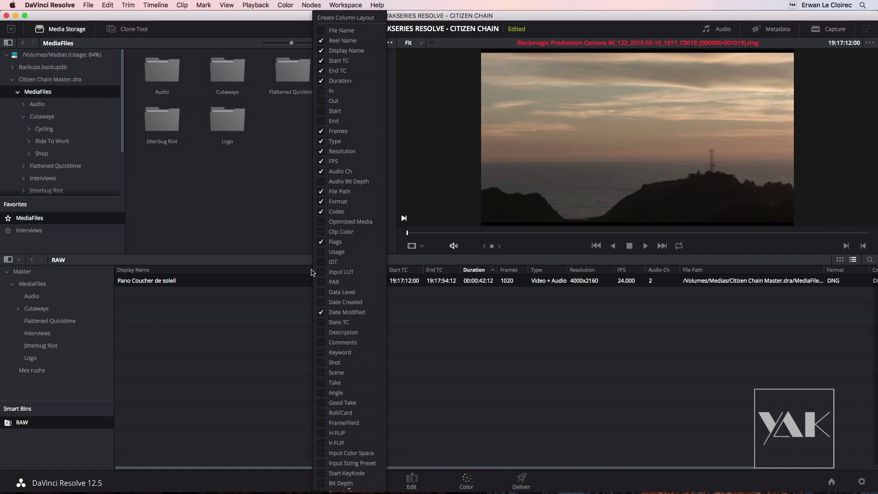
pyautogui.click(320, 31)
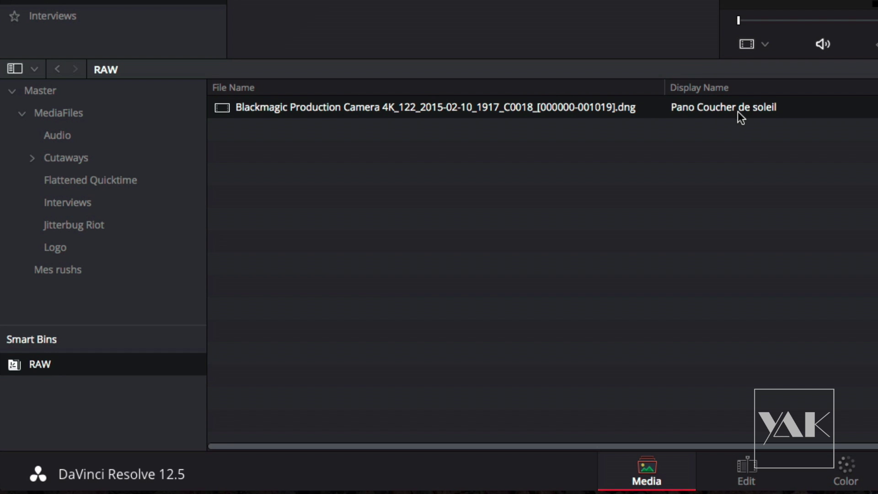
# - Turn Show Display Names back on
pyautogui.click(411, 0)
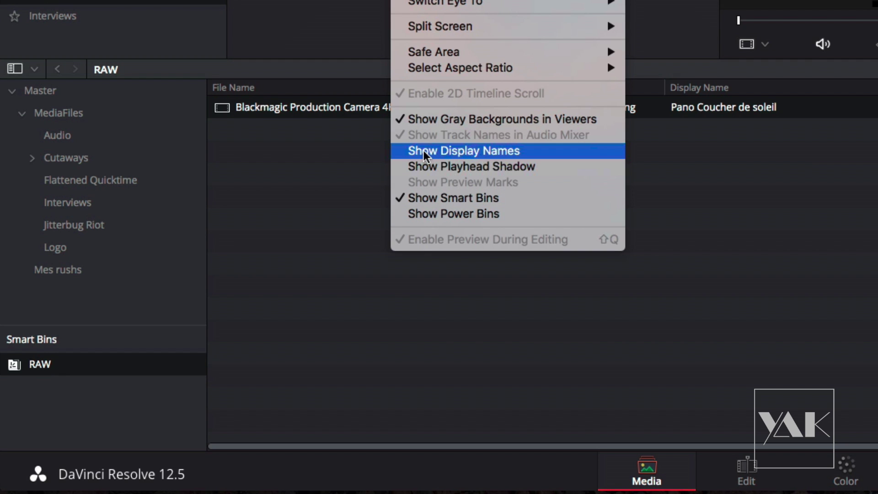
pyautogui.click(465, 151)
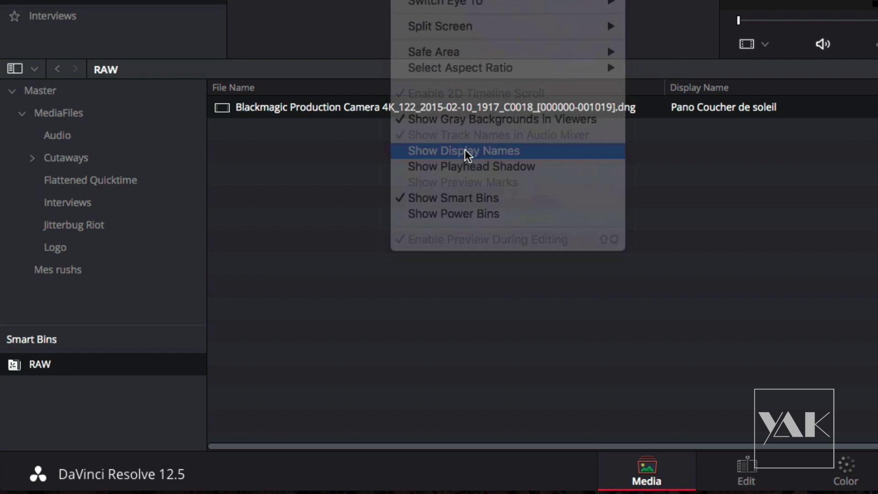
# - Check the RAW bin's list view and available columns, and return the bin to thumbnail view
pyautogui.click(876, 69)
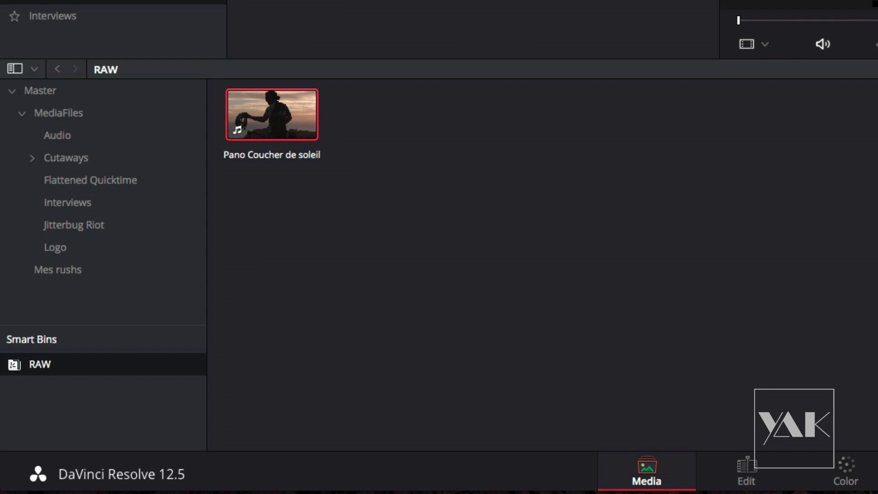
pyautogui.click(876, 69)
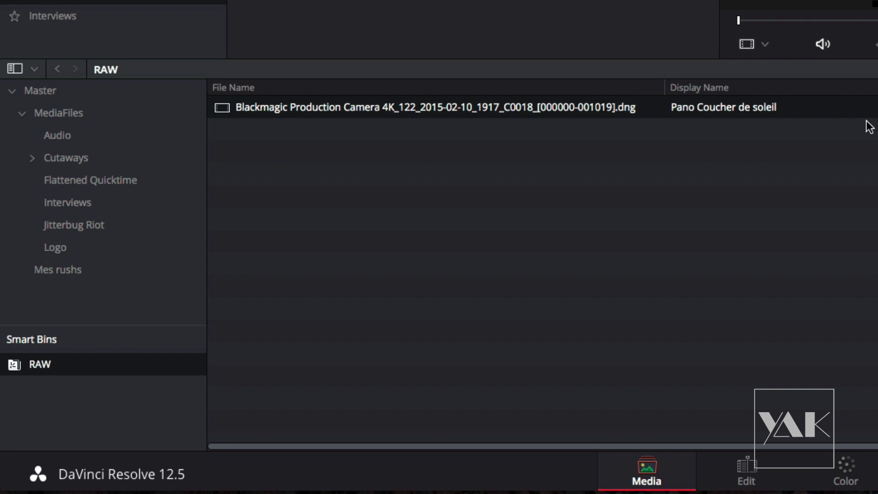
pyautogui.rightClick(753, 87)
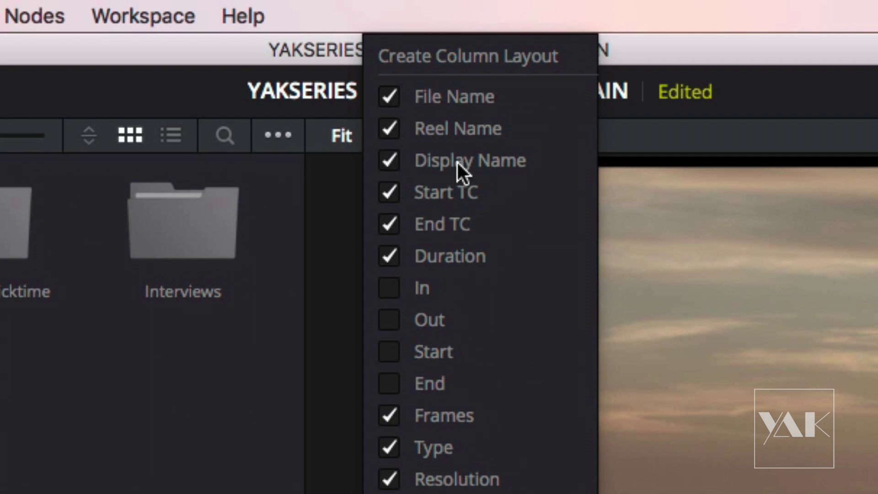
pyautogui.press('Escape')
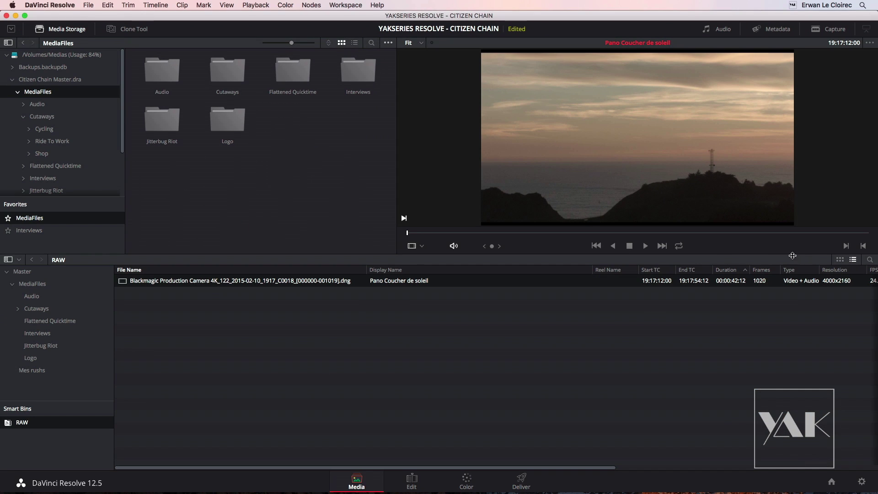
pyautogui.click(840, 259)
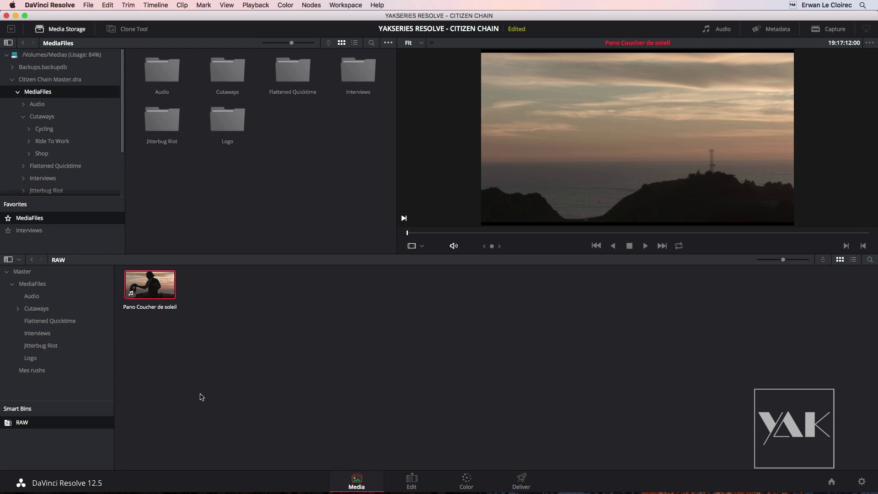
# - Show the clip metadata and preview the four interview clips in the Interviews bin
pyautogui.click(772, 29)
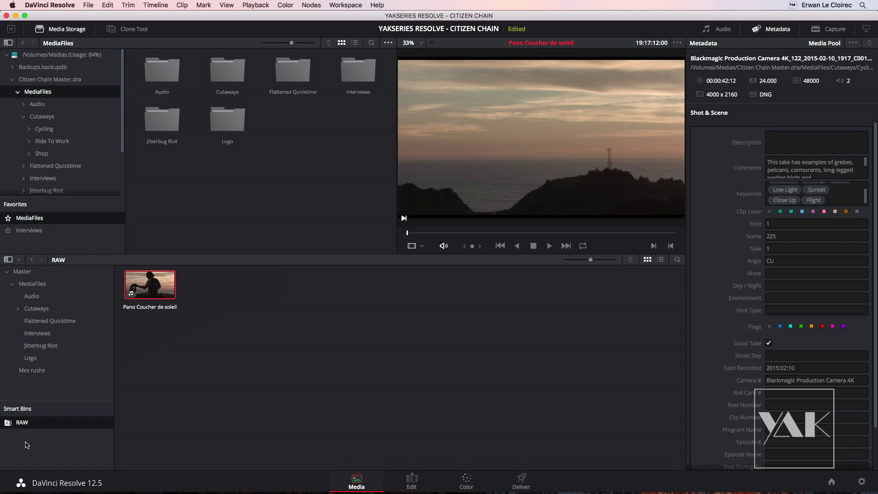
pyautogui.click(36, 333)
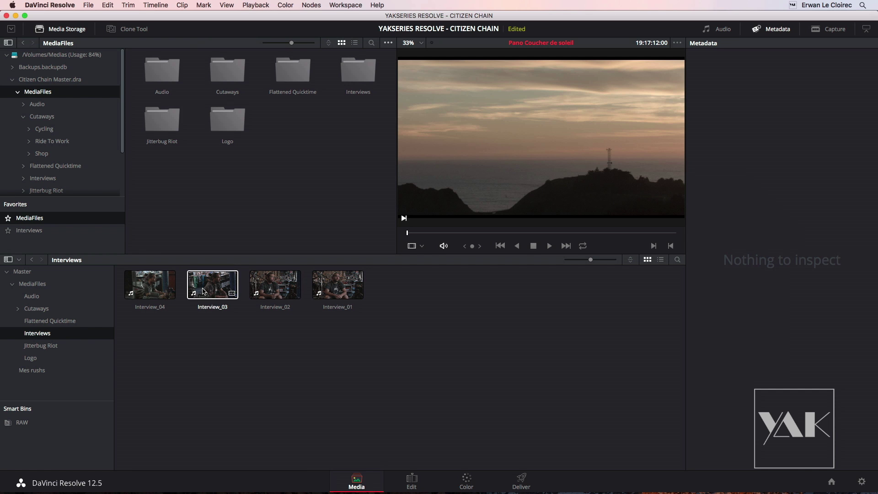
pyautogui.click(152, 284)
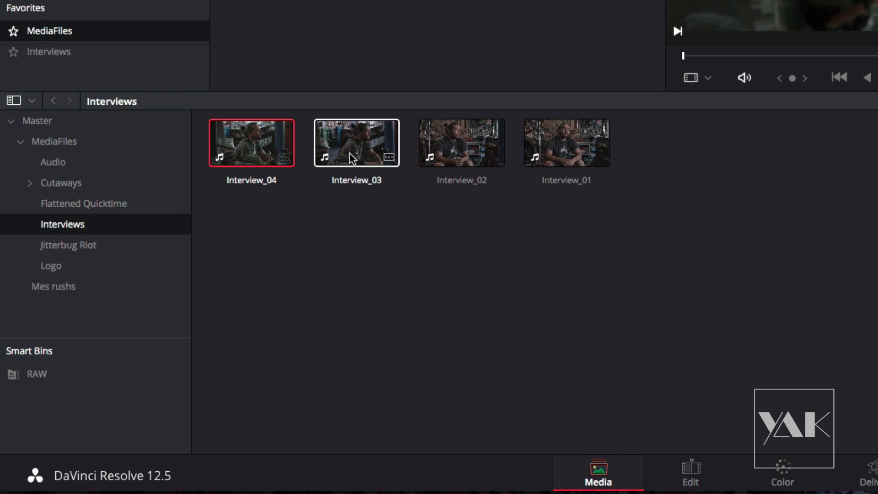
pyautogui.click(351, 158)
pyautogui.click(476, 154)
pyautogui.click(571, 158)
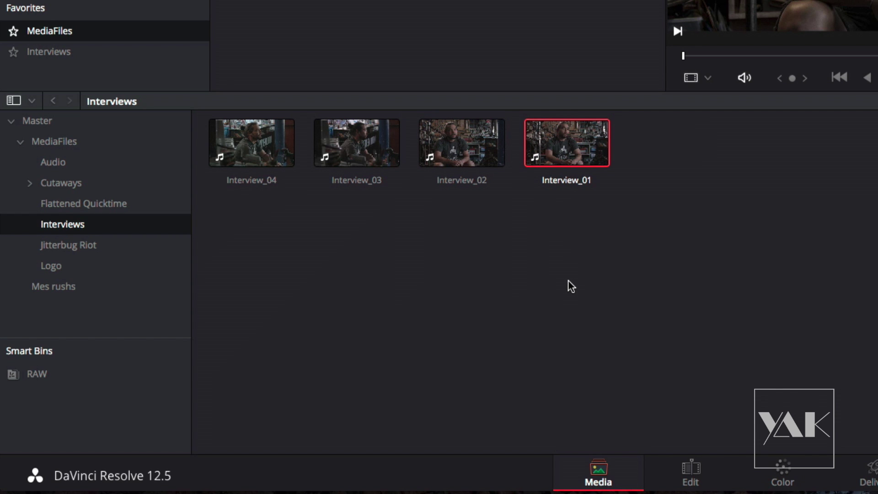
# - Set the Shot & Scene metadata field Angle to 2 for the clips Interview_03 and Interview_04
pyautogui.moveTo(369, 226); pyautogui.dragTo(245, 135)
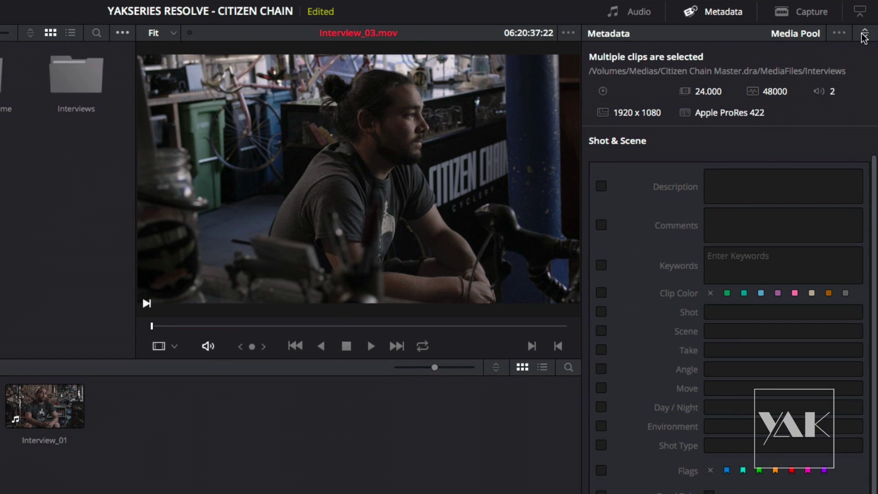
pyautogui.click(864, 37)
pyautogui.click(807, 70)
pyautogui.moveTo(872, 267); pyautogui.dragTo(872, 234)
pyautogui.click(716, 369)
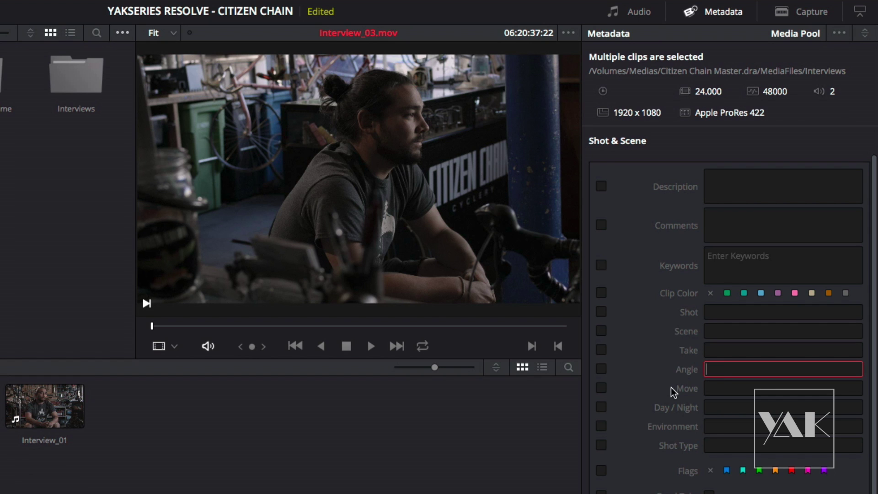
pyautogui.write('2')
pyautogui.press('Return')
# - Set the Angle metadata to 1 for Interview_01 and Interview_02 and save it
pyautogui.click(45, 406)
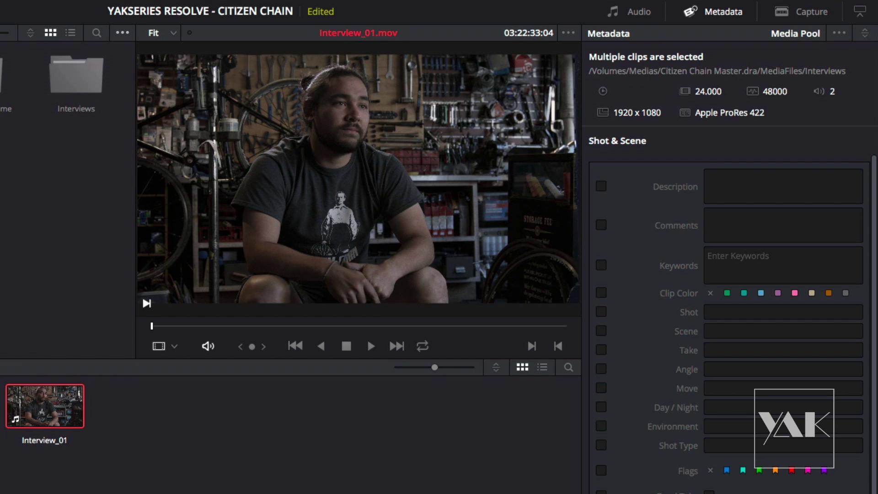
pyautogui.click(712, 368)
pyautogui.write('1')
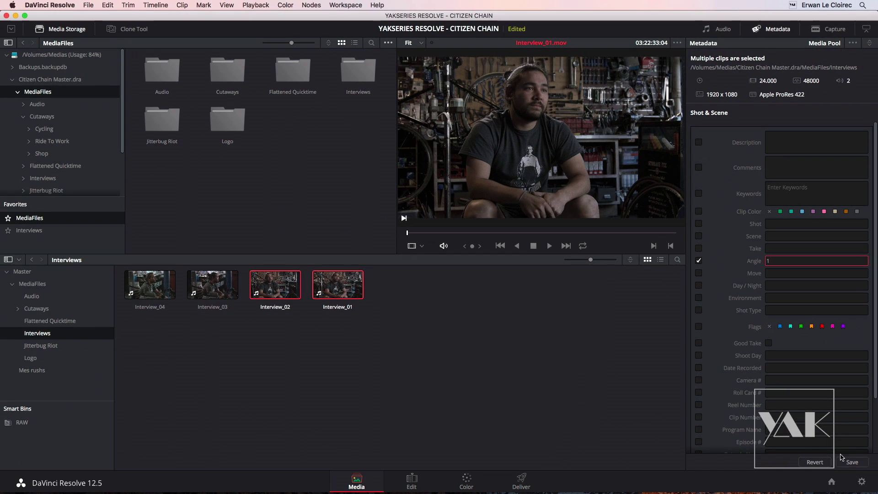
pyautogui.click(848, 461)
# - Start a new smart bin with a Metadata - Shot & Scene rule that matches when Angle is a given value
pyautogui.click(23, 423)
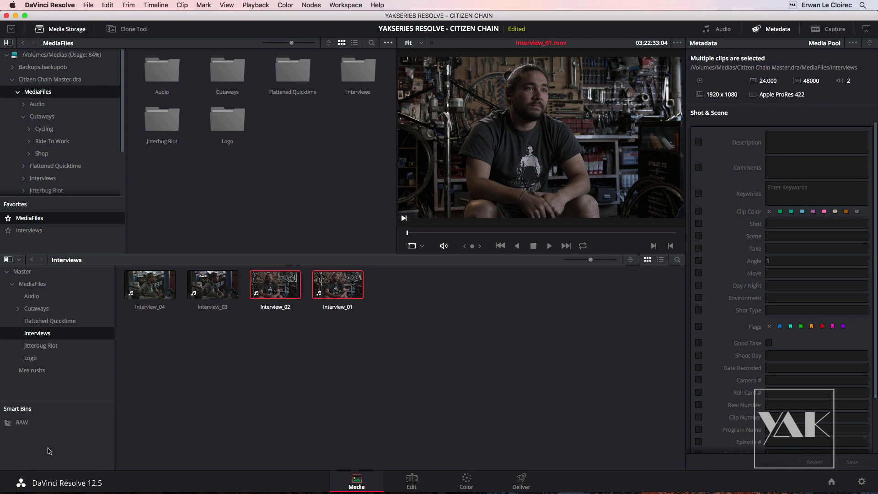
pyautogui.rightClick(46, 447)
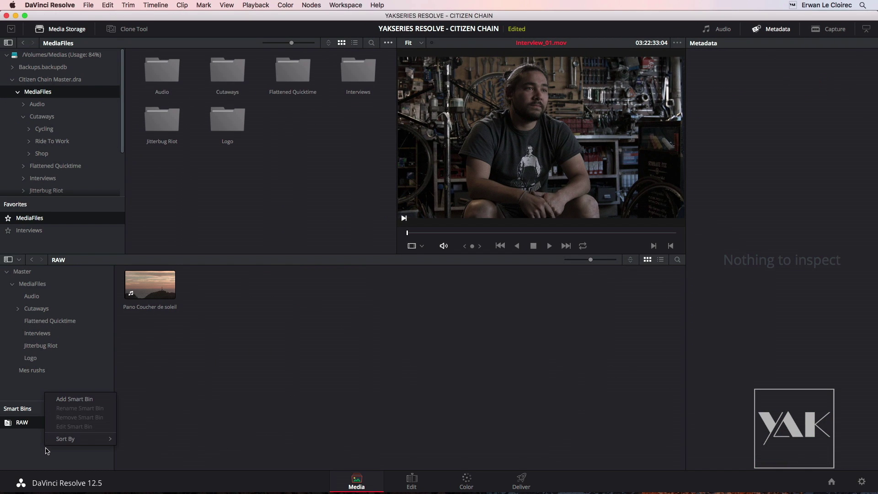
pyautogui.click(73, 399)
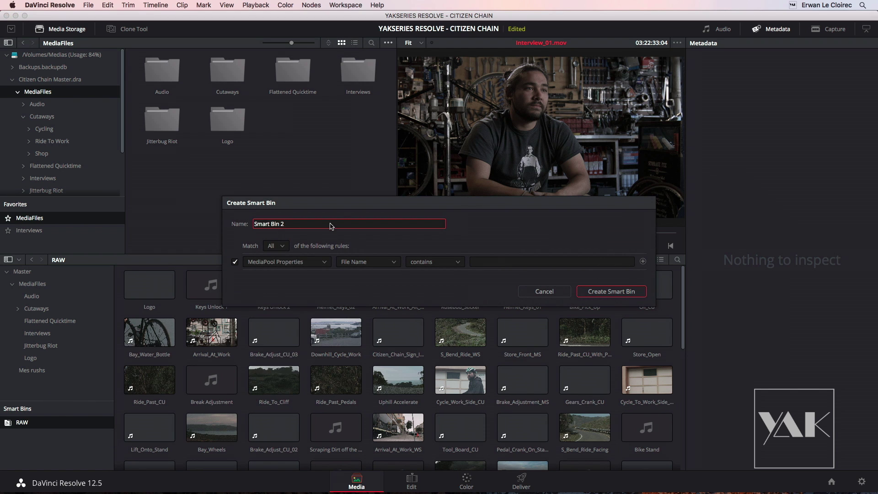
pyautogui.click(324, 262)
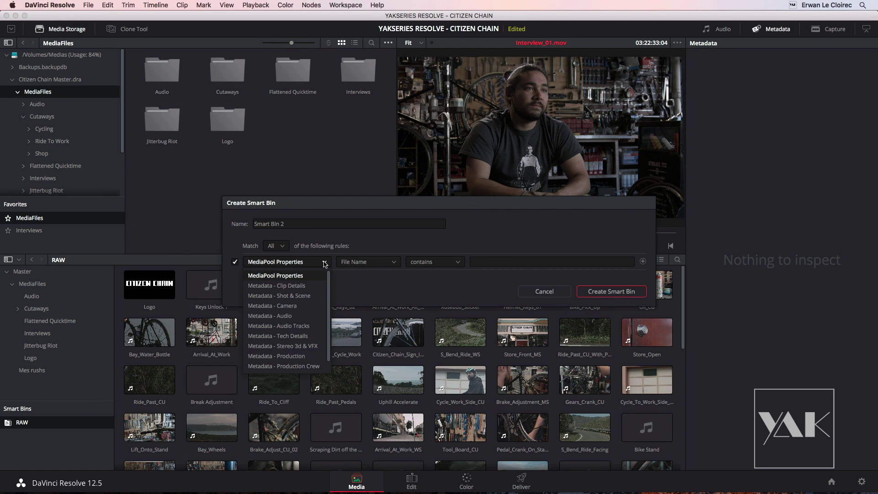
pyautogui.click(299, 296)
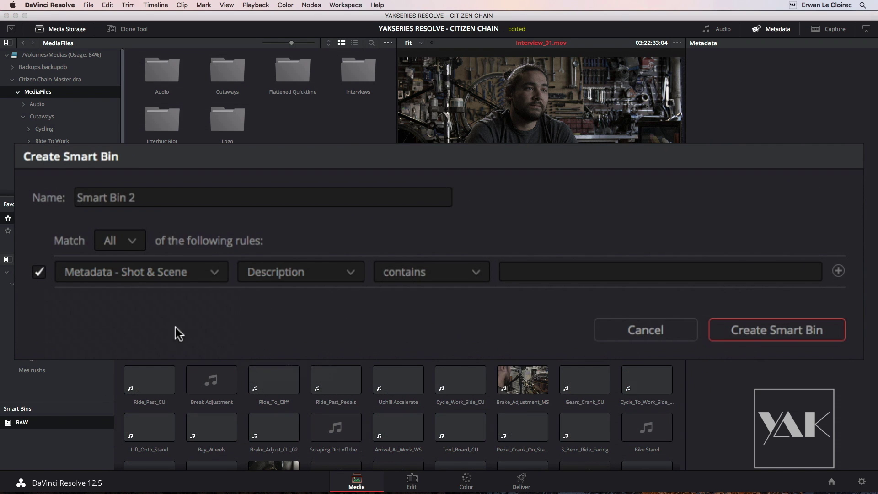
pyautogui.click(354, 274)
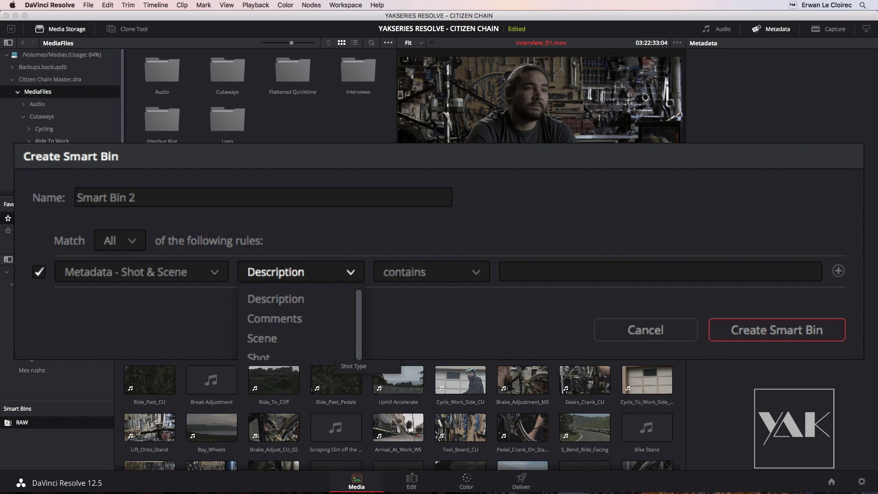
pyautogui.click(333, 325)
pyautogui.click(523, 265)
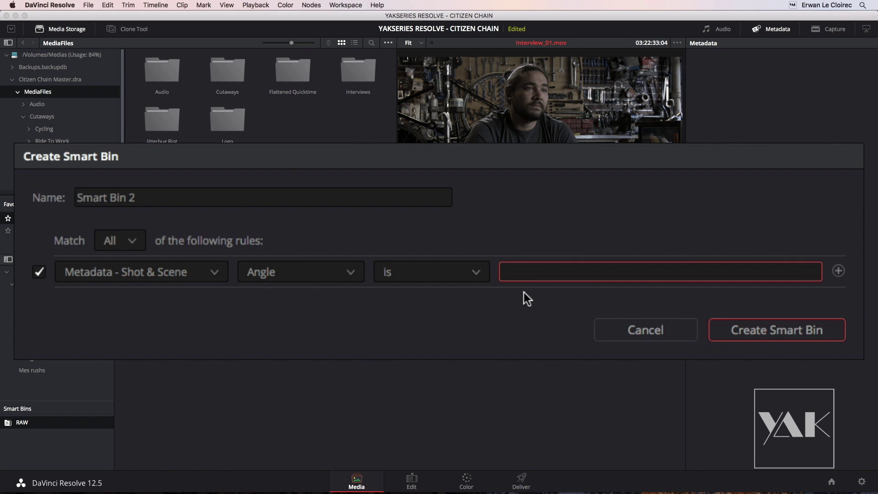
# - Name the smart bin ITW FACE, set its Angle rule value to 1 and create it
pyautogui.moveTo(136, 197); pyautogui.dragTo(77, 197)
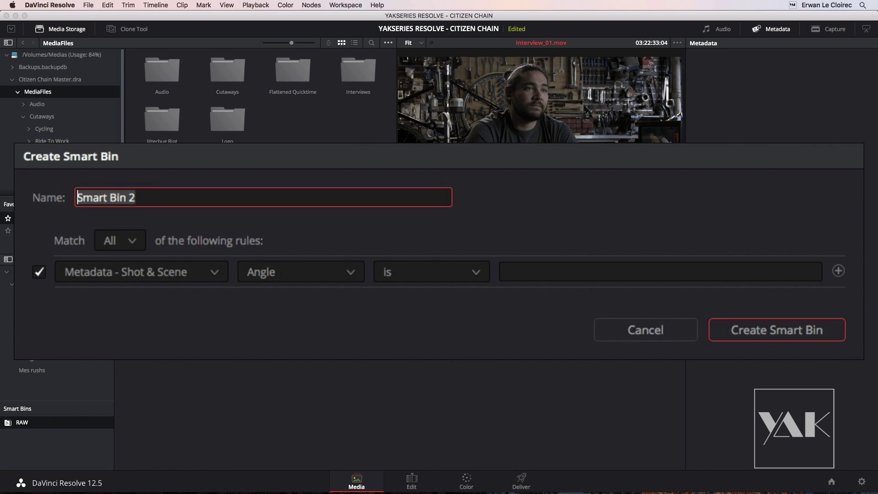
pyautogui.write('ITW FACE')
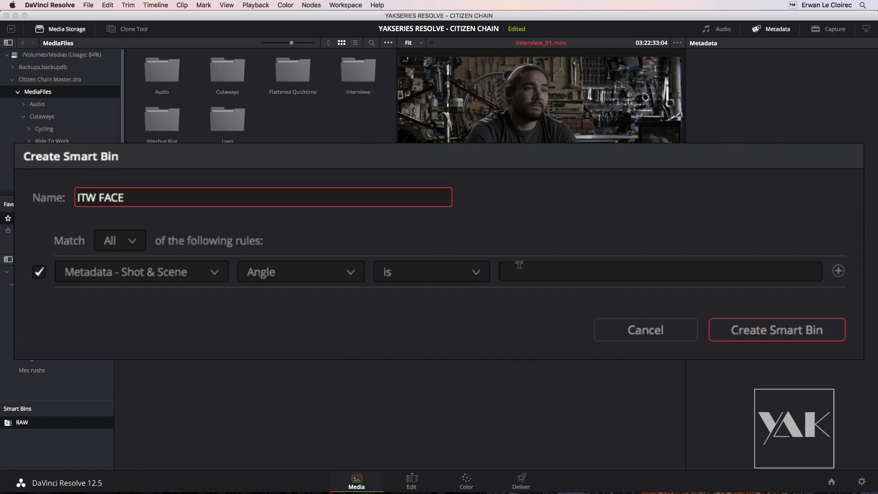
pyautogui.click(519, 265)
pyautogui.write('1')
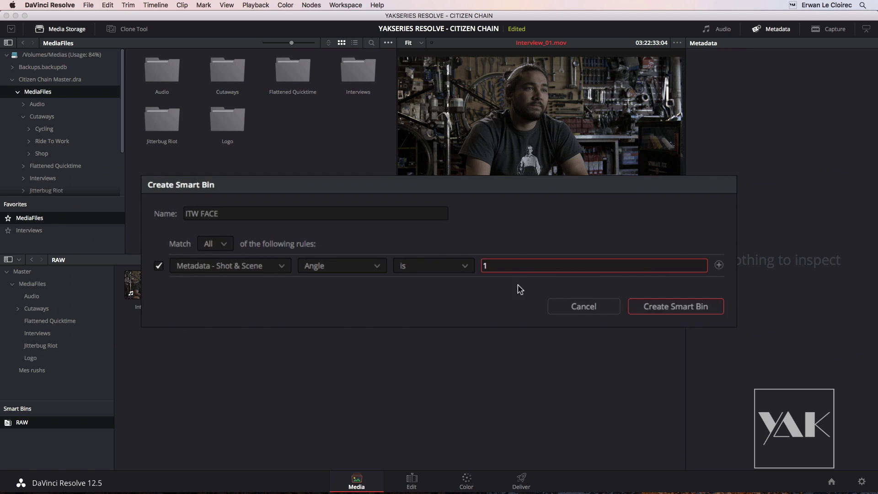
pyautogui.press('Return')
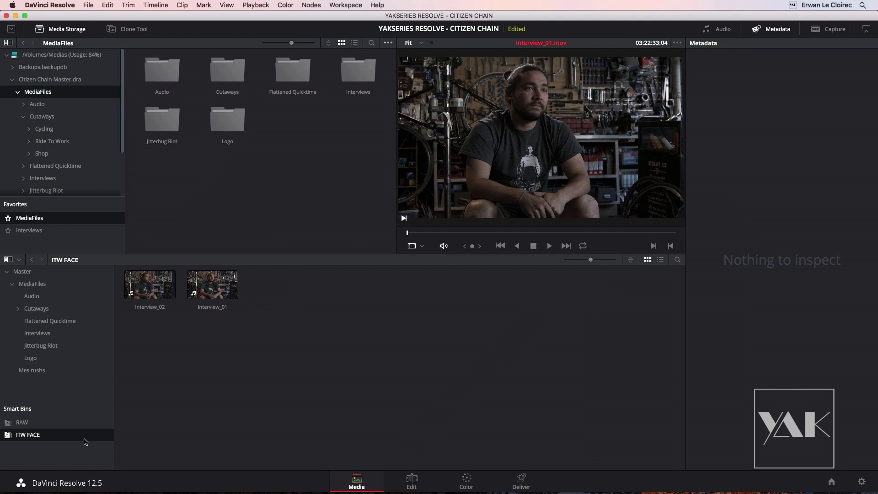
# - Start another smart bin and name it ITW PROFIL
pyautogui.rightClick(68, 460)
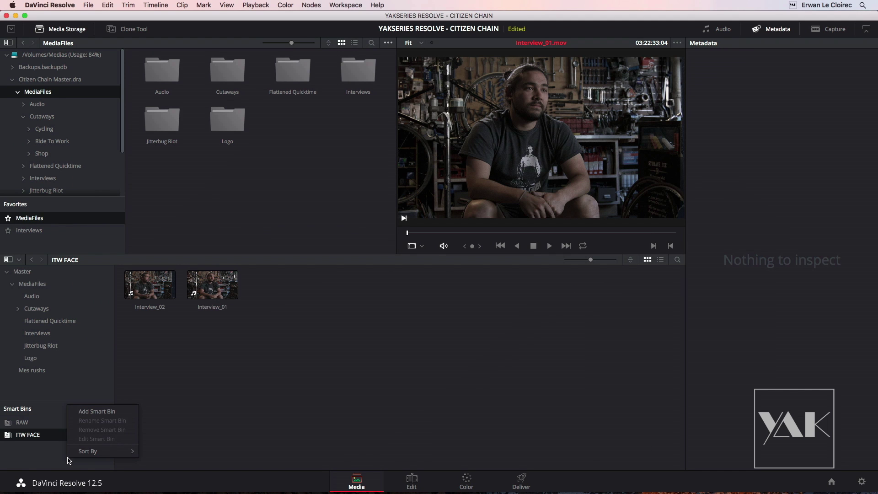
pyautogui.click(90, 412)
pyautogui.moveTo(285, 223); pyautogui.dragTo(209, 218)
pyautogui.write('ITW PRO')
pyautogui.press('BackSpace')
pyautogui.write('O')
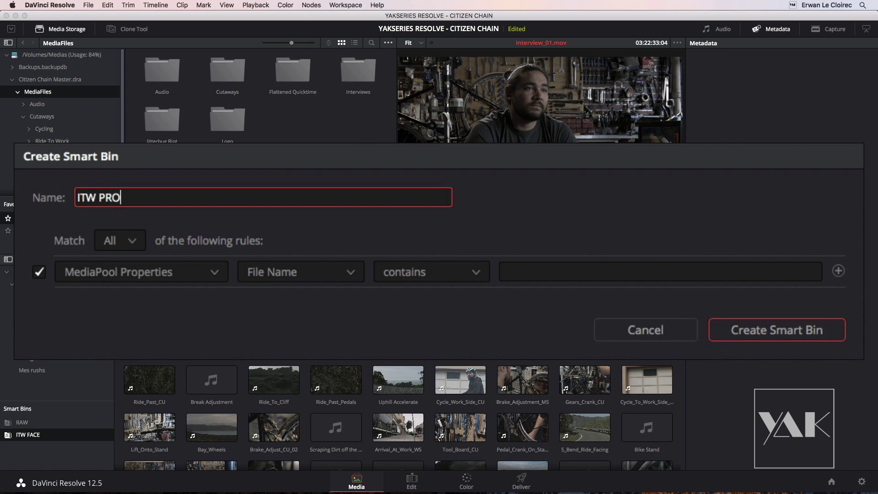
pyautogui.write('FIL')
# - Set the rule to Metadata - Shot & Scene, Angle is 2, and create the smart bin
pyautogui.click(213, 272)
pyautogui.click(176, 338)
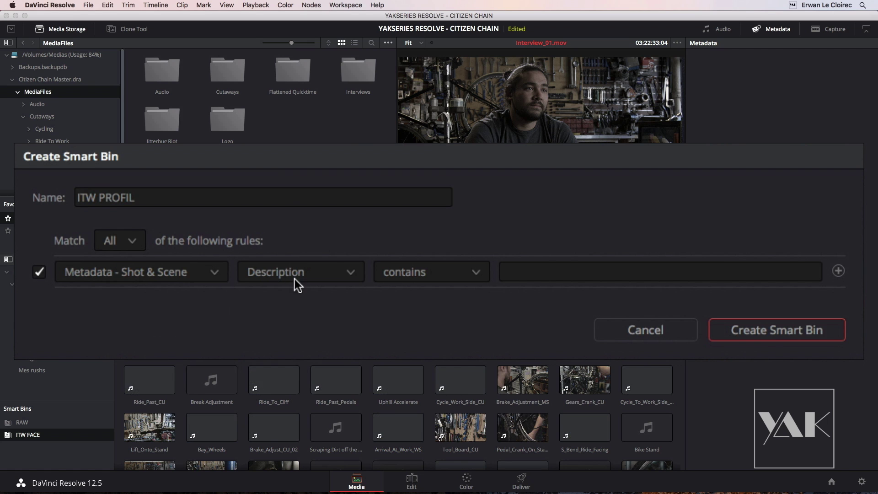
pyautogui.click(297, 272)
pyautogui.scroll(-2, 302, 343)
pyautogui.click(302, 343)
pyautogui.click(516, 265)
pyautogui.write('2')
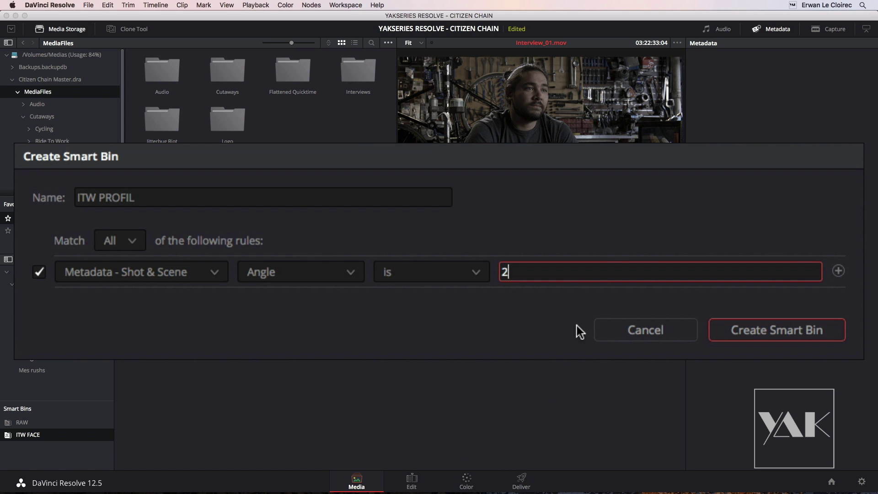
pyautogui.click(743, 331)
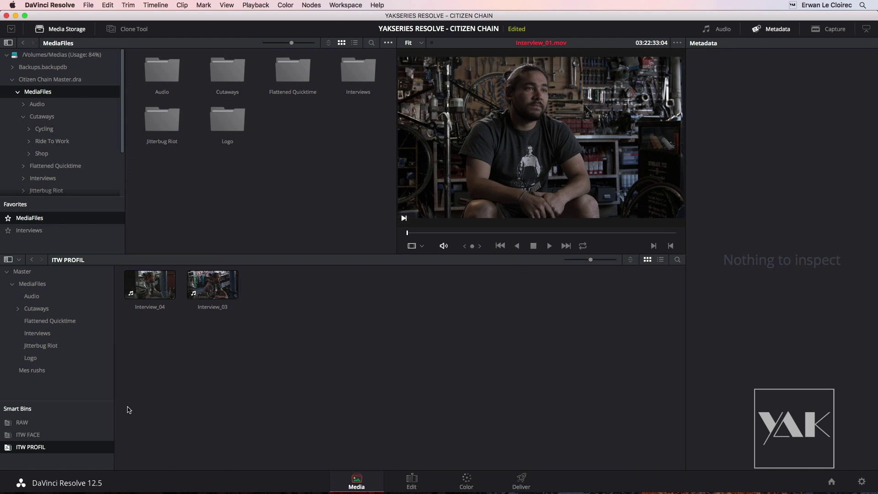
# - Enlarge the Smart Bins area and examine the contents of the RAW, ITW FACE and ITW PROFIL bins
pyautogui.moveTo(71, 402); pyautogui.dragTo(72, 385)
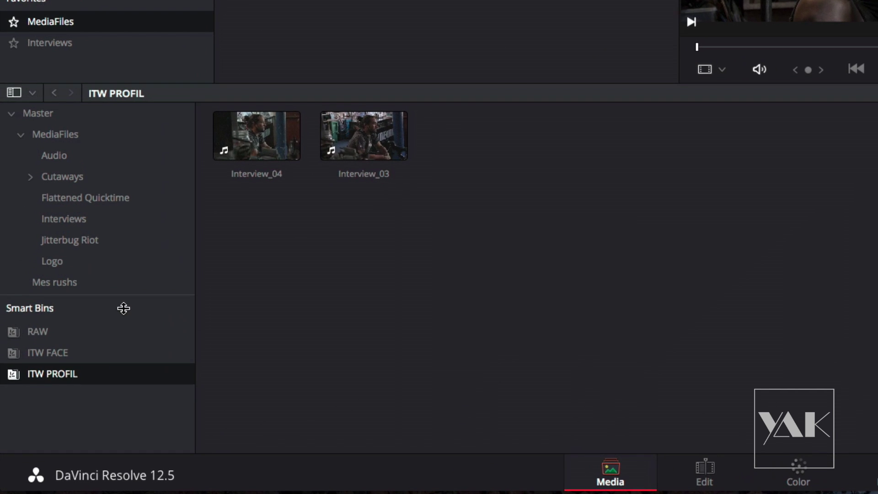
pyautogui.moveTo(123, 308); pyautogui.dragTo(114, 320)
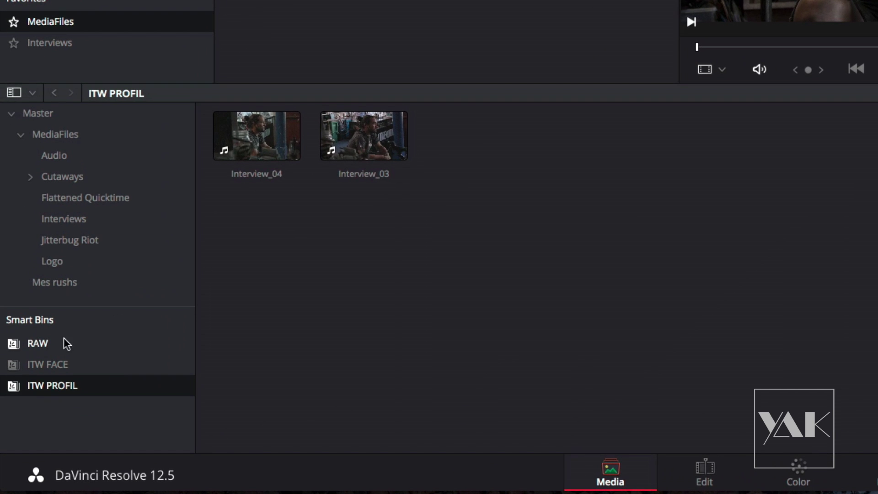
pyautogui.click(64, 341)
pyautogui.click(50, 363)
pyautogui.click(55, 389)
pyautogui.click(54, 373)
pyautogui.click(52, 382)
pyautogui.click(53, 360)
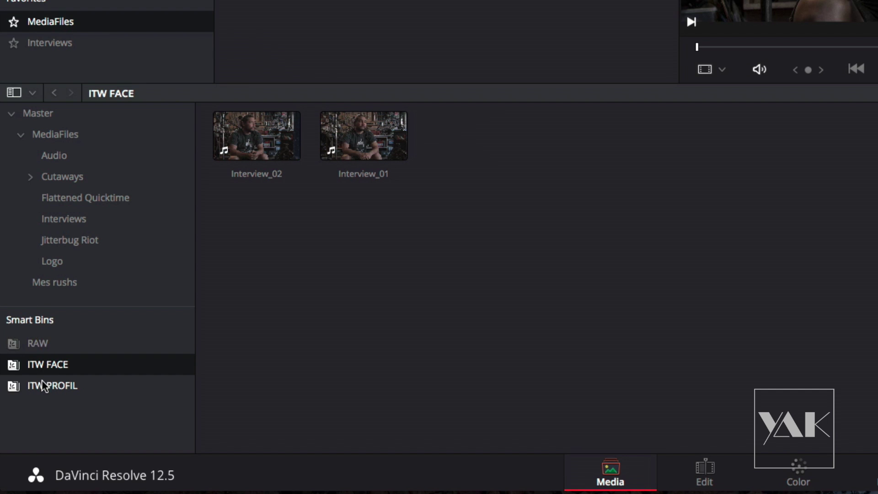
pyautogui.click(53, 384)
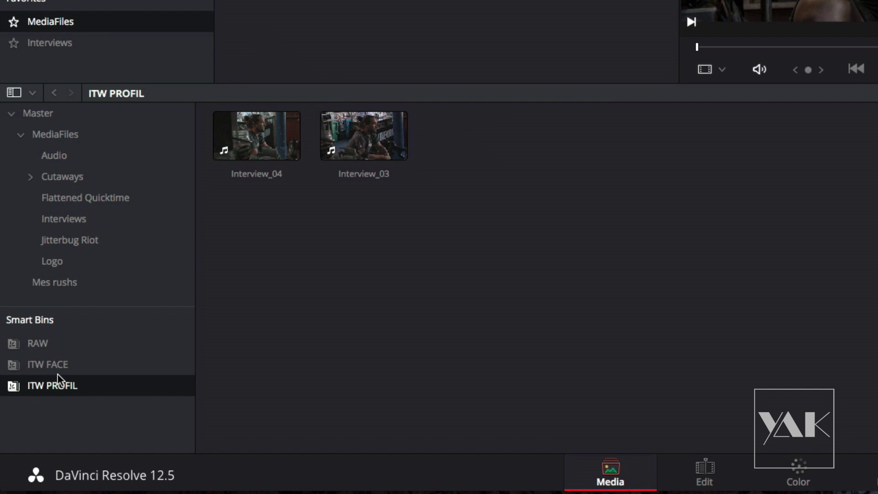
pyautogui.click(53, 361)
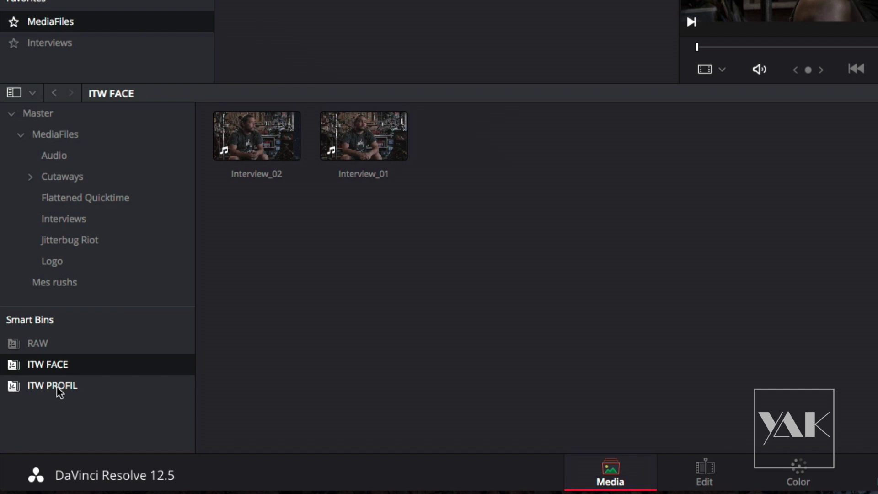
pyautogui.click(55, 381)
pyautogui.click(53, 363)
pyautogui.click(53, 380)
pyautogui.click(53, 364)
pyautogui.click(42, 344)
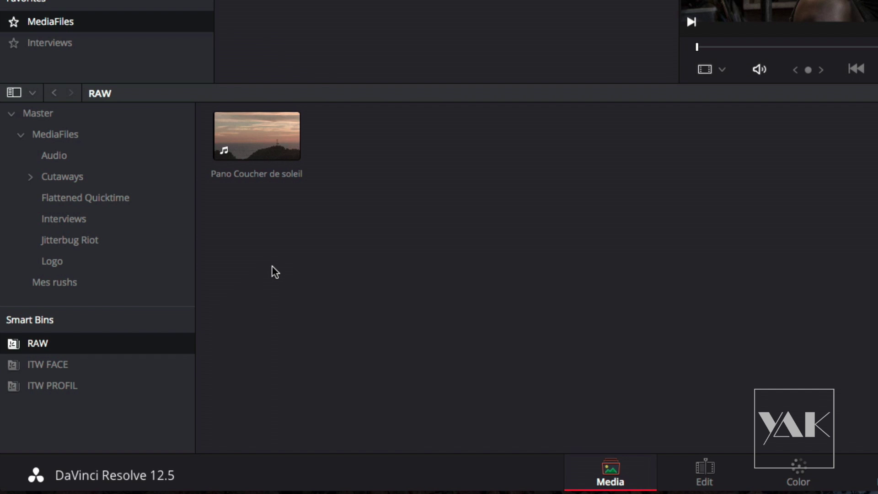
# - Show the Power Bins and add the project's Logo bin to the Power Bins Master
pyautogui.click(386, 1)
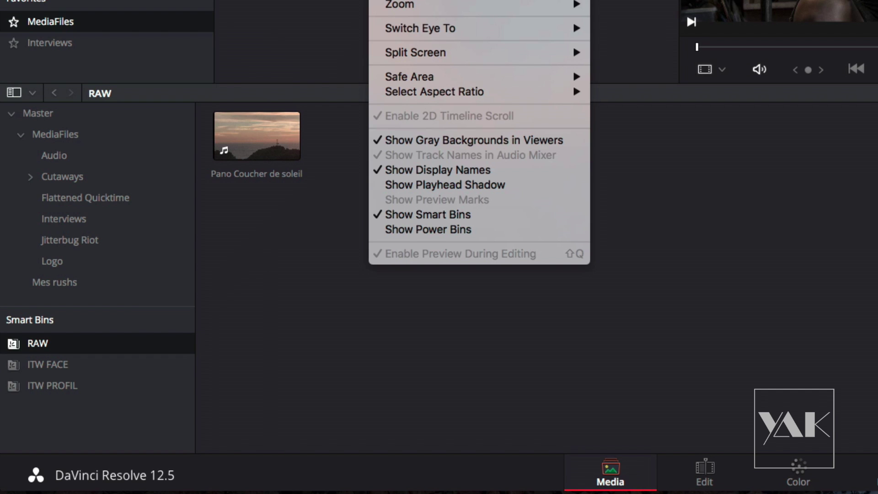
pyautogui.click(382, 233)
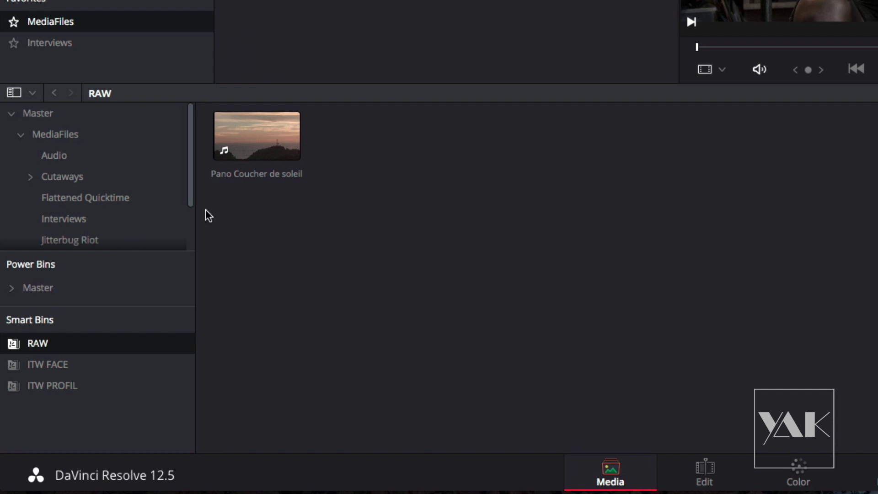
pyautogui.moveTo(188, 198); pyautogui.dragTo(187, 239)
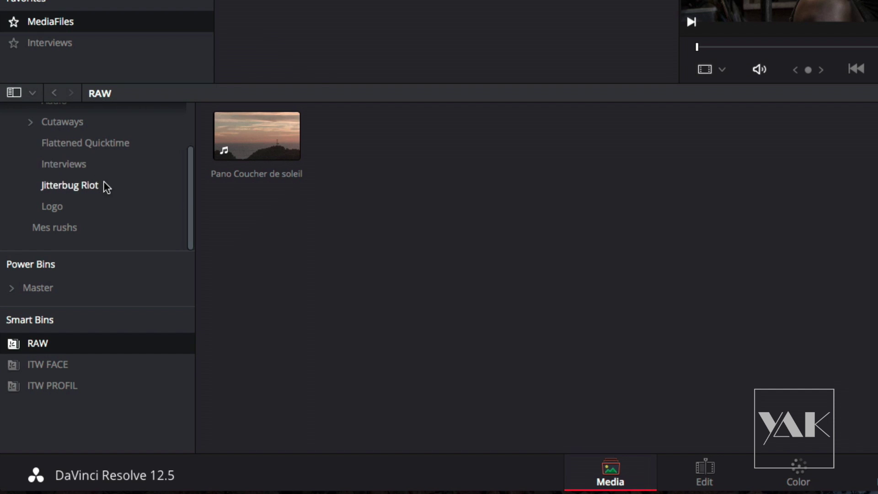
pyautogui.click(51, 205)
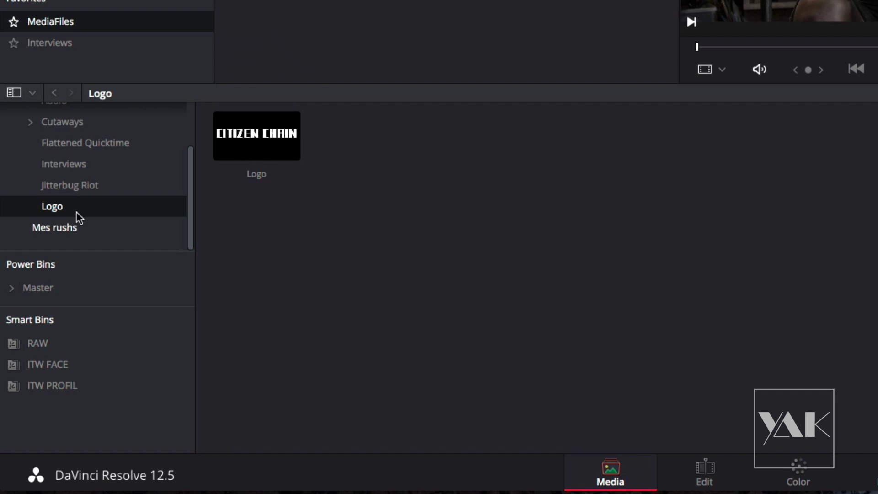
pyautogui.moveTo(92, 209); pyautogui.dragTo(46, 285)
# - Expand the Power Bins Master, enlarge its area and view the contents of its Logo bin
pyautogui.click(38, 287)
pyautogui.click(11, 288)
pyautogui.moveTo(99, 304); pyautogui.dragTo(111, 325)
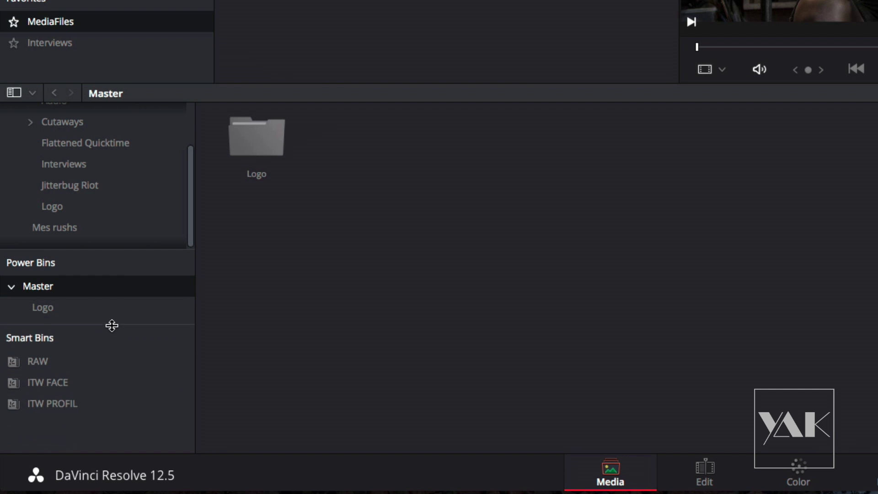
pyautogui.click(44, 308)
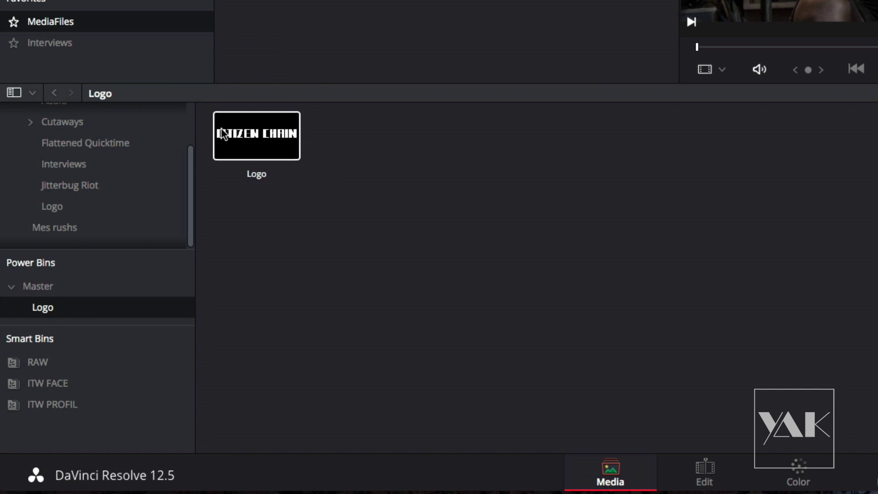
# - Hide the Power Bins and enlarge the Smart Bins area
pyautogui.click(384, 0)
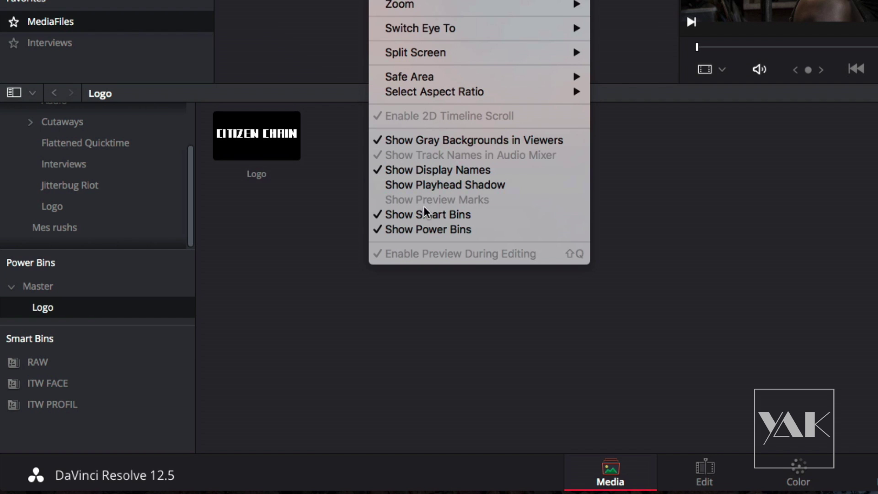
pyautogui.click(420, 231)
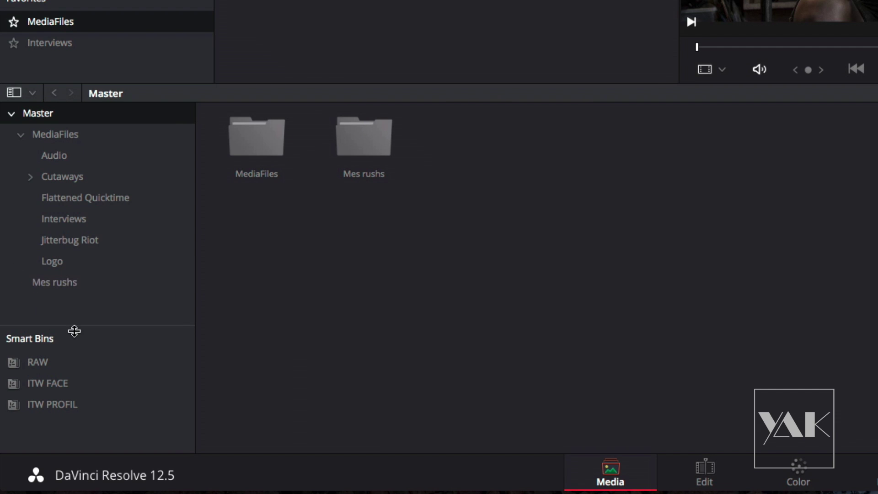
pyautogui.moveTo(86, 324); pyautogui.dragTo(84, 307)
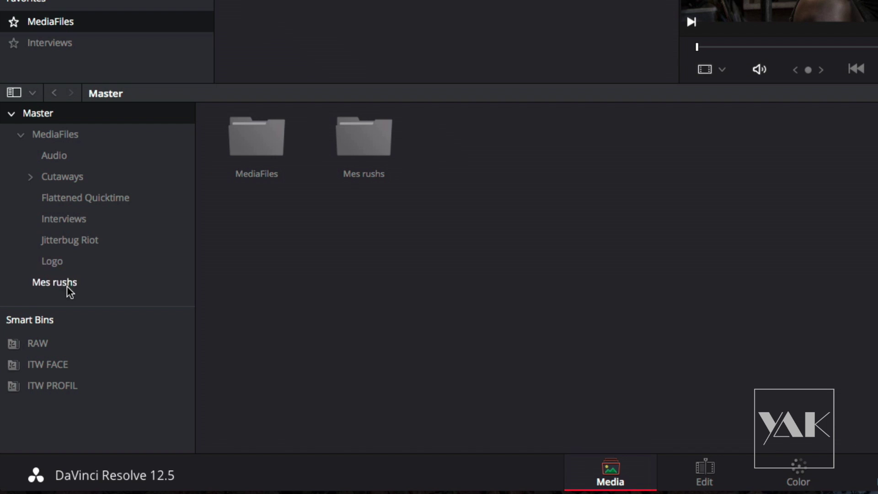
# - Check the ITW FACE smart bin and preview the Interview_04 video clip from the Interviews bin
pyautogui.click(52, 362)
pyautogui.click(261, 153)
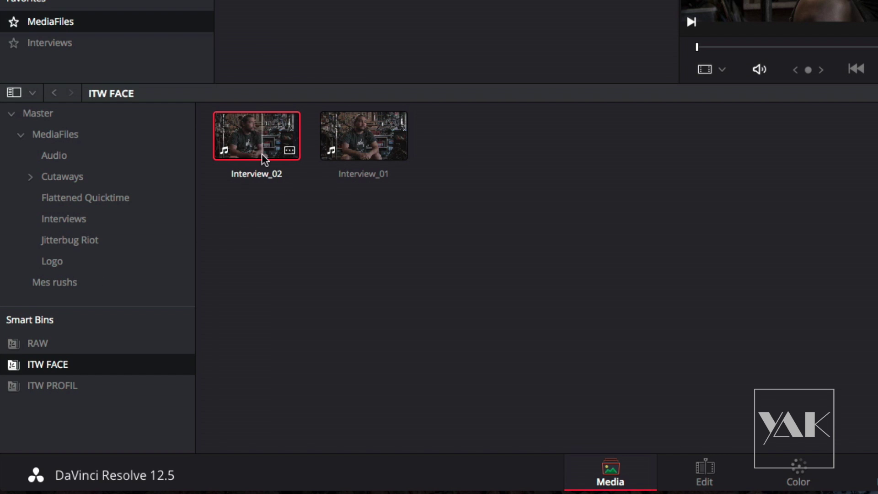
pyautogui.click(59, 218)
pyautogui.click(279, 124)
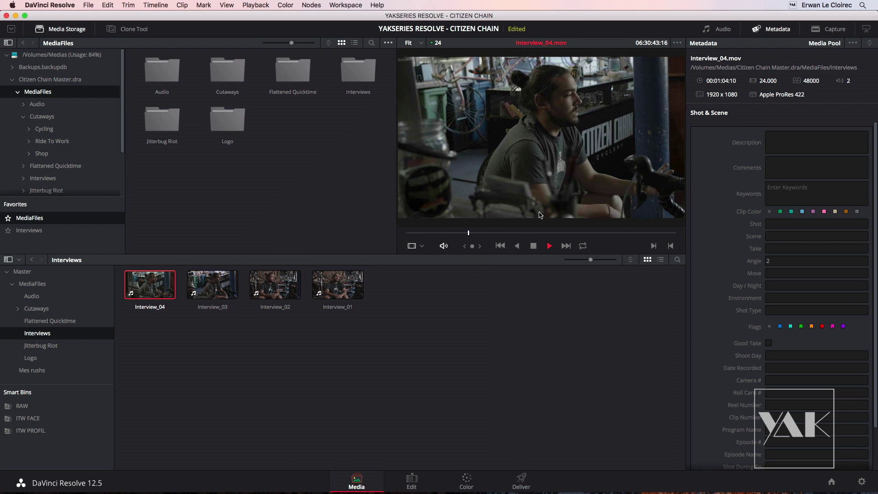
pyautogui.click(532, 246)
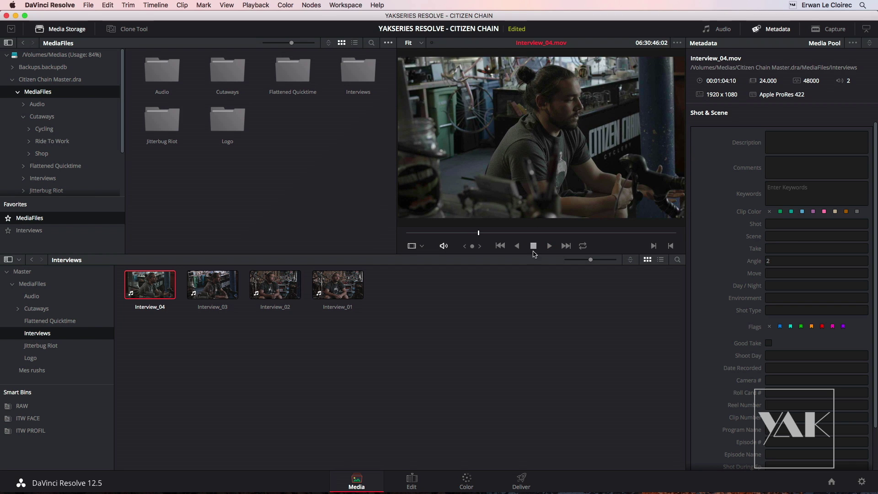
# - Listen to part of the separate Interview_04 audio recording in the Audio bin
pyautogui.click(39, 297)
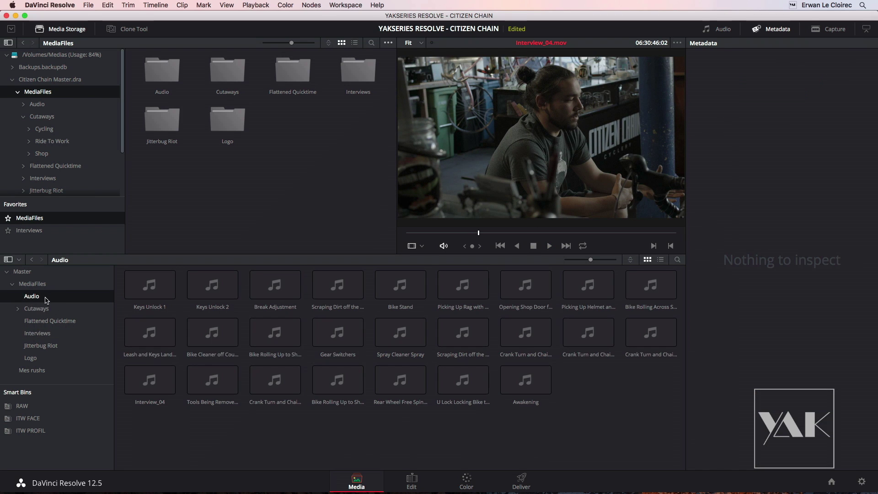
pyautogui.click(150, 381)
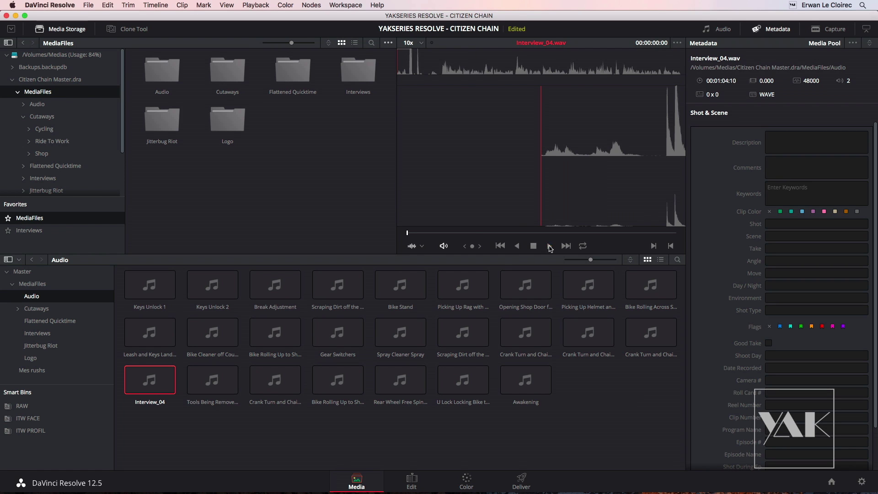
pyautogui.click(547, 245)
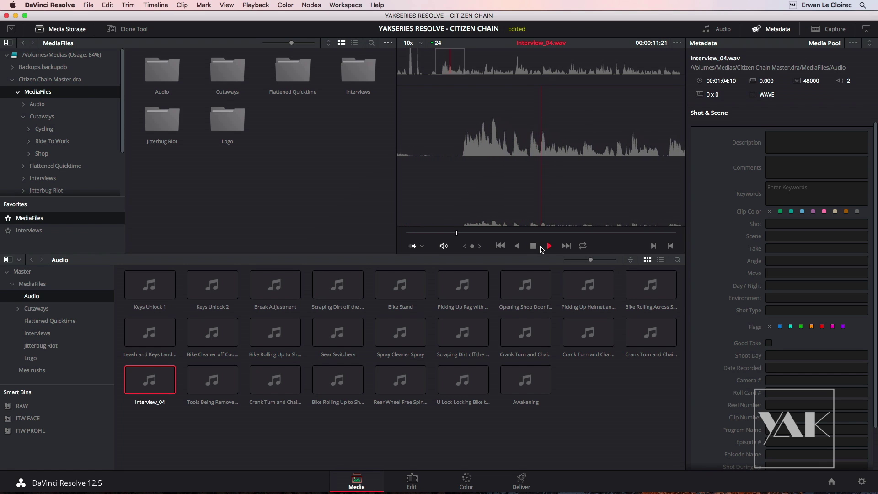
pyautogui.click(548, 245)
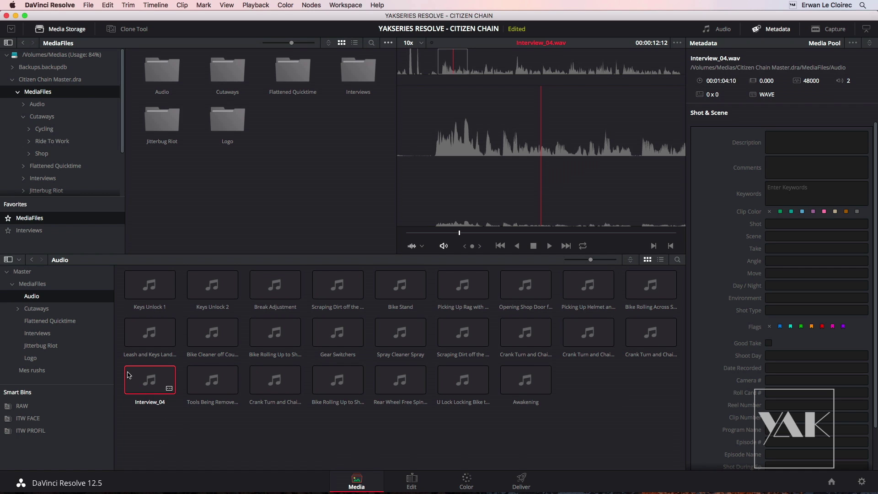
# - Display the Audio and Interviews bins together and auto-sync the Interview_04 video and audio clips based on waveform
pyautogui.keyDown('super'); pyautogui.click(36, 333); pyautogui.keyUp('super')
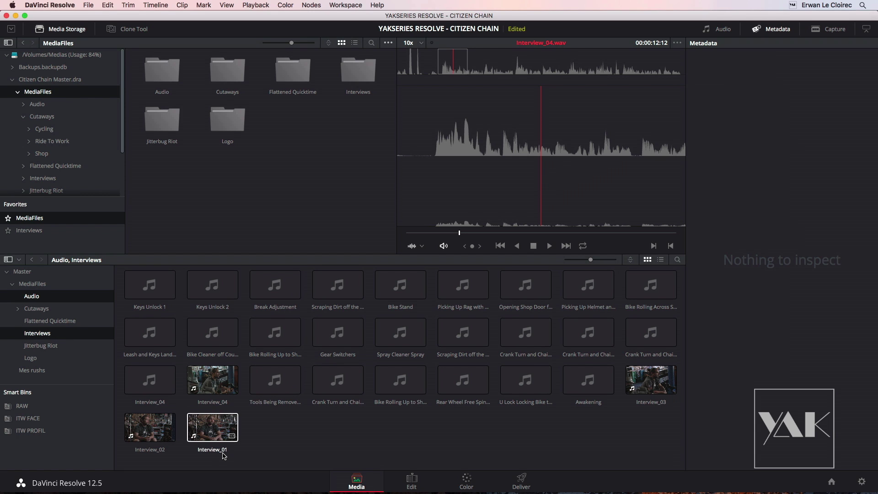
pyautogui.click(215, 383)
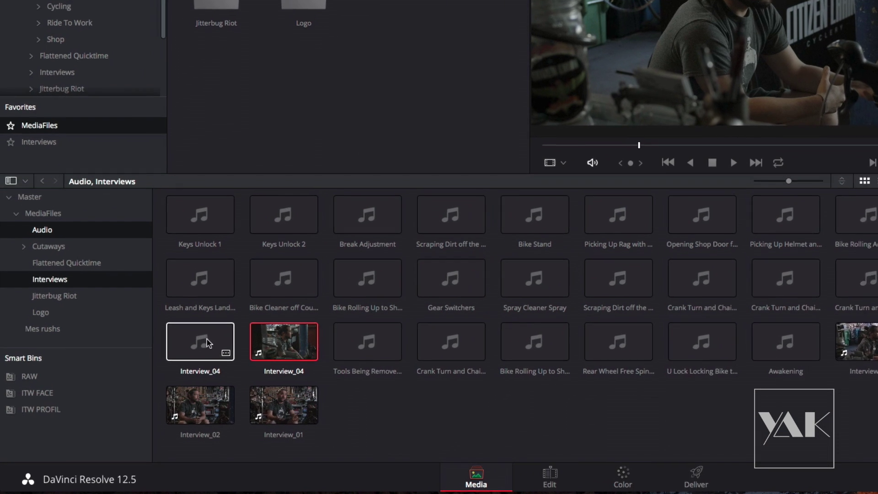
pyautogui.keyDown('ctrl'); pyautogui.click(204, 341); pyautogui.keyUp('ctrl')
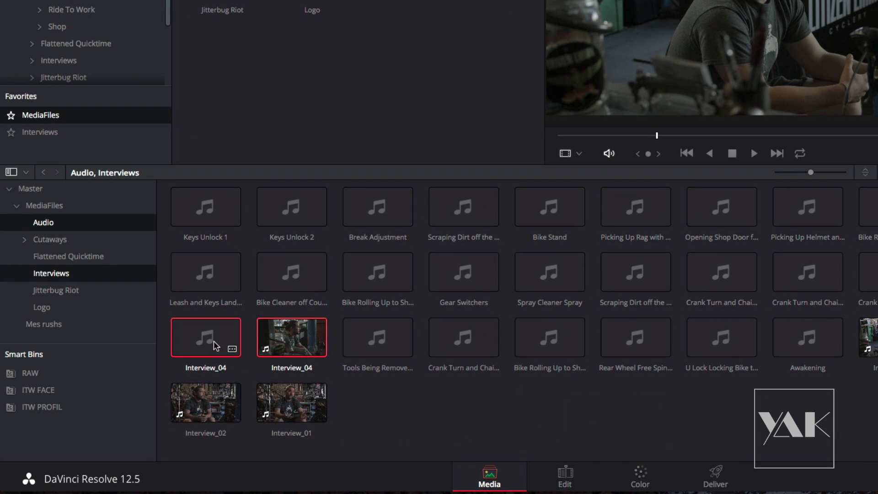
pyautogui.rightClick(205, 339)
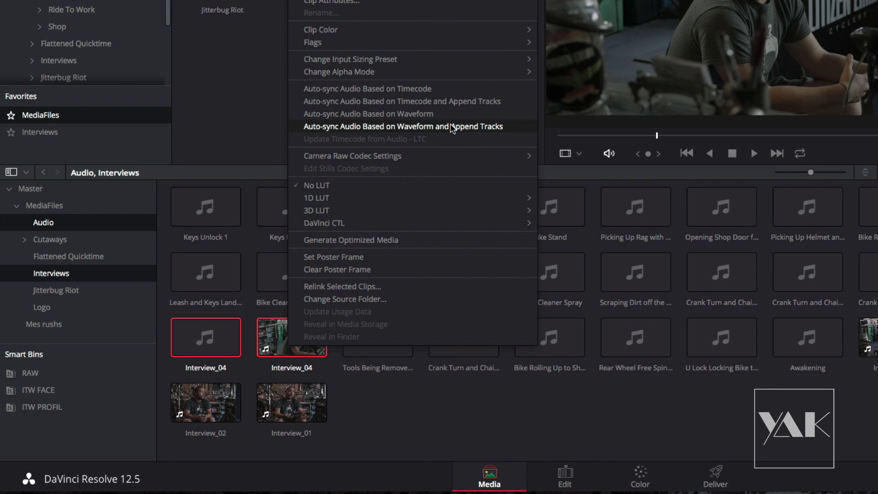
pyautogui.click(405, 113)
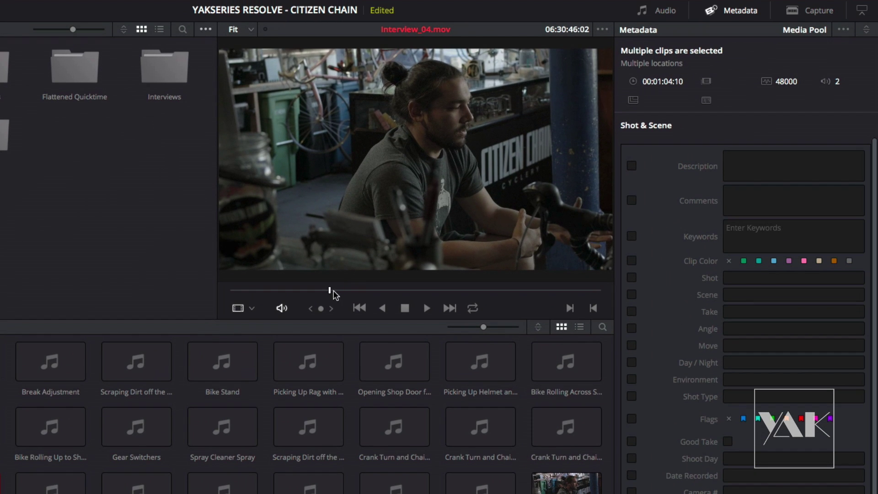
# - Play short passages of the Interview_04 video clip to check its synced sound
pyautogui.moveTo(334, 293); pyautogui.dragTo(358, 291)
pyautogui.press('space')
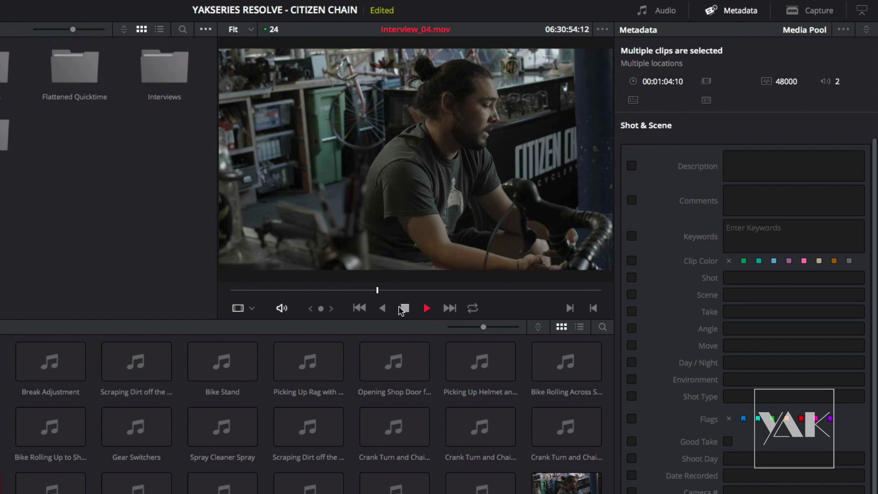
pyautogui.click(405, 307)
pyautogui.moveTo(375, 291); pyautogui.dragTo(362, 291)
pyautogui.click(425, 308)
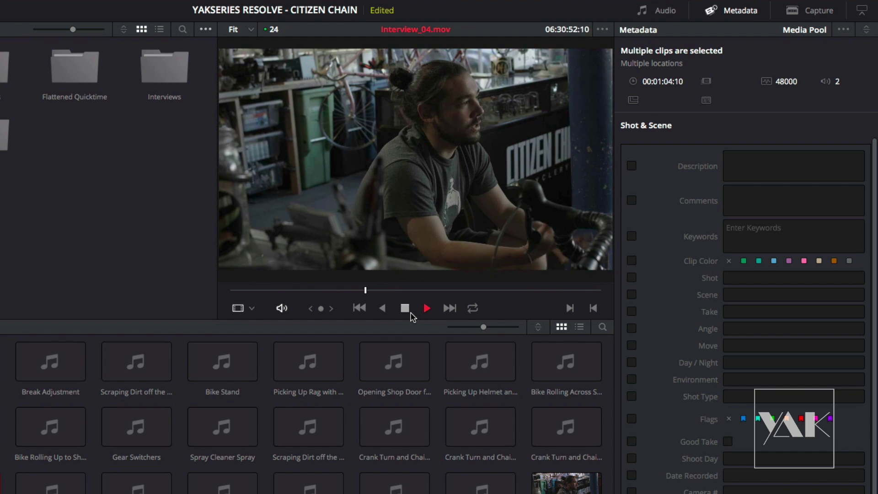
pyautogui.click(405, 309)
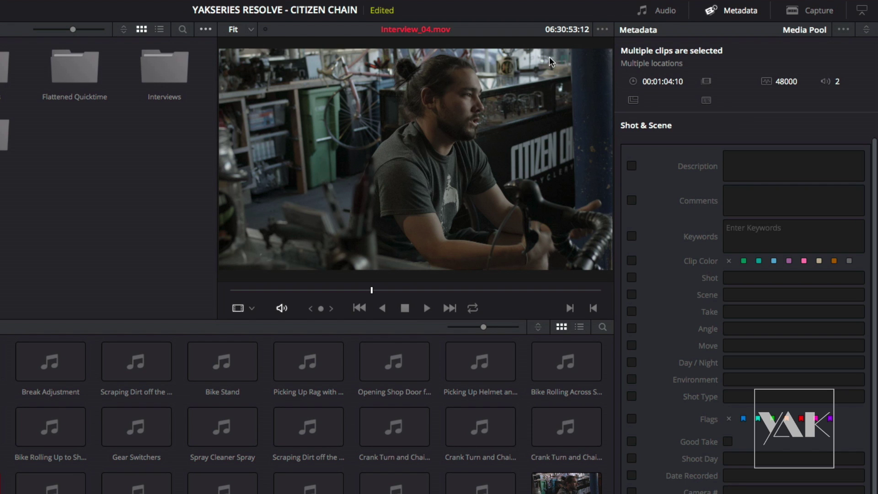
# - Show the zoomed audio waveform in the viewer and play a few seconds of Interview_04
pyautogui.click(602, 29)
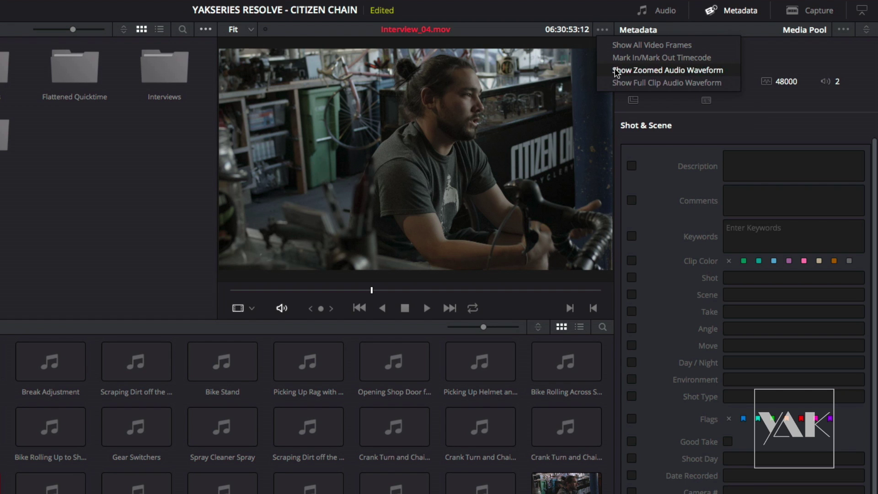
pyautogui.click(616, 72)
pyautogui.click(425, 309)
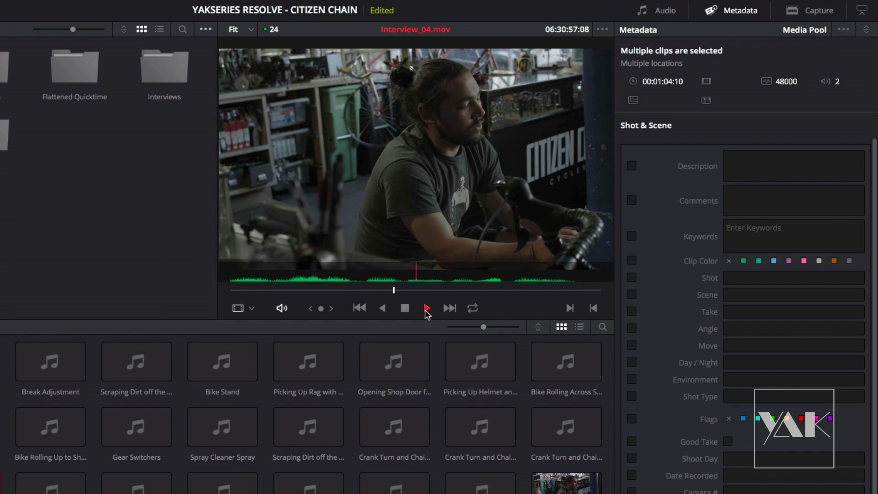
pyautogui.click(406, 307)
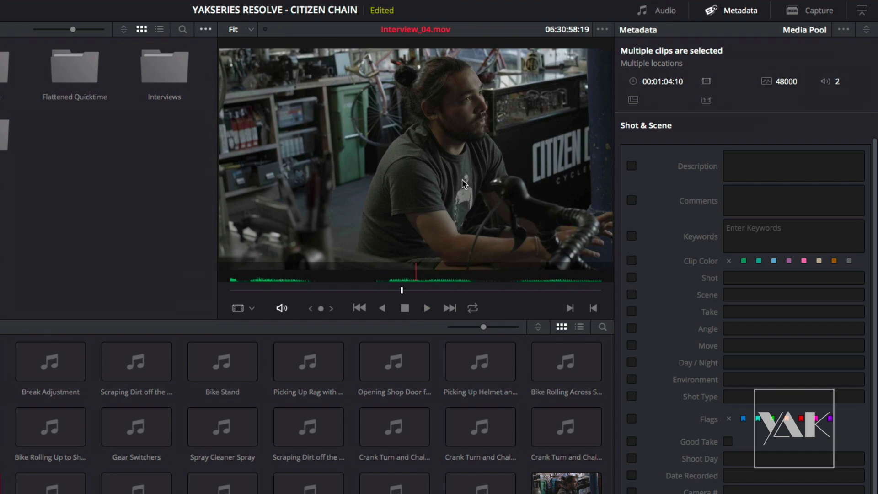
# - Switch the viewer to the full clip audio waveform and play a few seconds of Interview_04
pyautogui.click(603, 29)
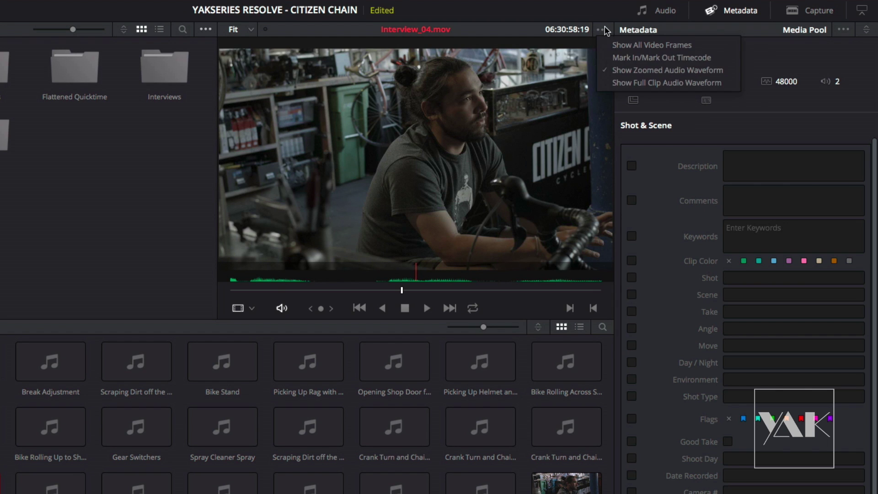
pyautogui.click(614, 82)
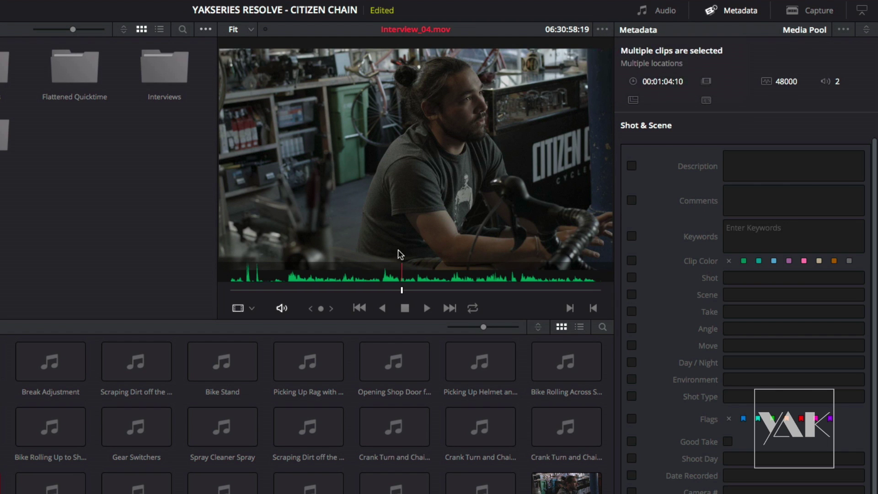
pyautogui.click(426, 309)
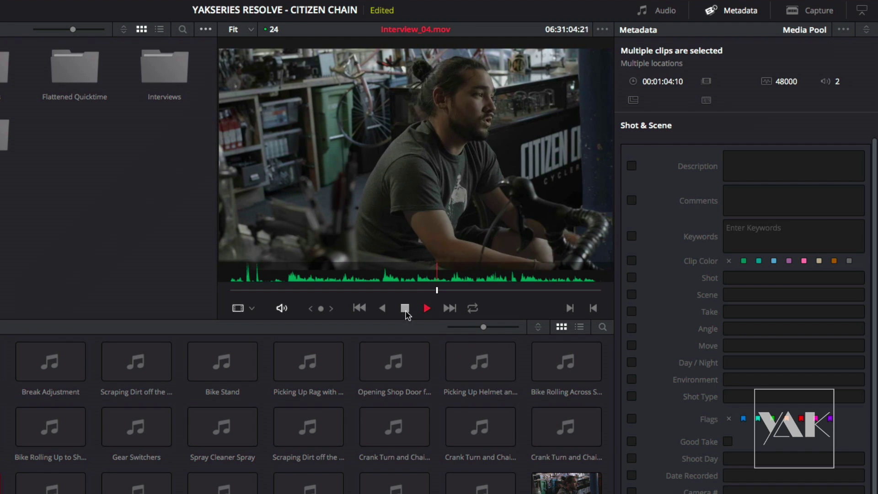
pyautogui.click(405, 309)
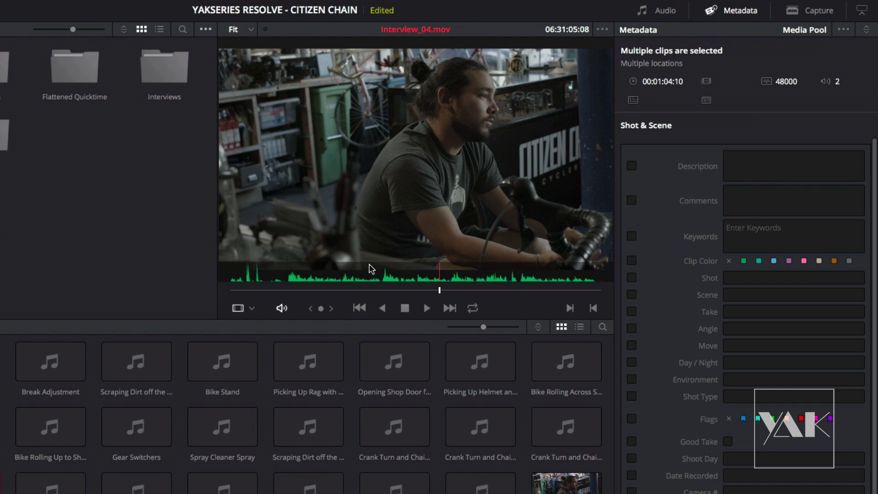
# - Use the full clip waveform to locate the audio peaks near the start of Interview_04 and play that passage
pyautogui.moveTo(439, 290)
pyautogui.mouseDown()
pyautogui.moveTo(354, 294)
pyautogui.moveTo(375, 294)
pyautogui.moveTo(369, 314)
pyautogui.moveTo(249, 292)
pyautogui.moveTo(287, 293)
pyautogui.mouseUp()
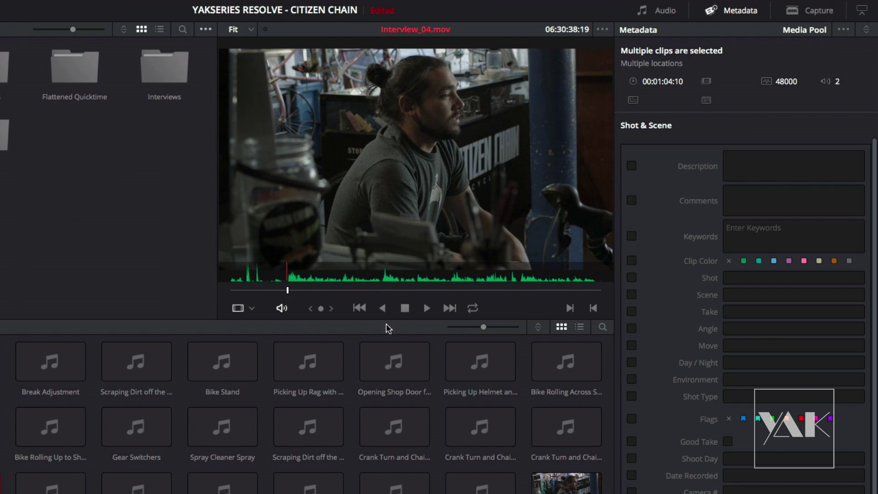
pyautogui.moveTo(287, 290); pyautogui.dragTo(245, 291)
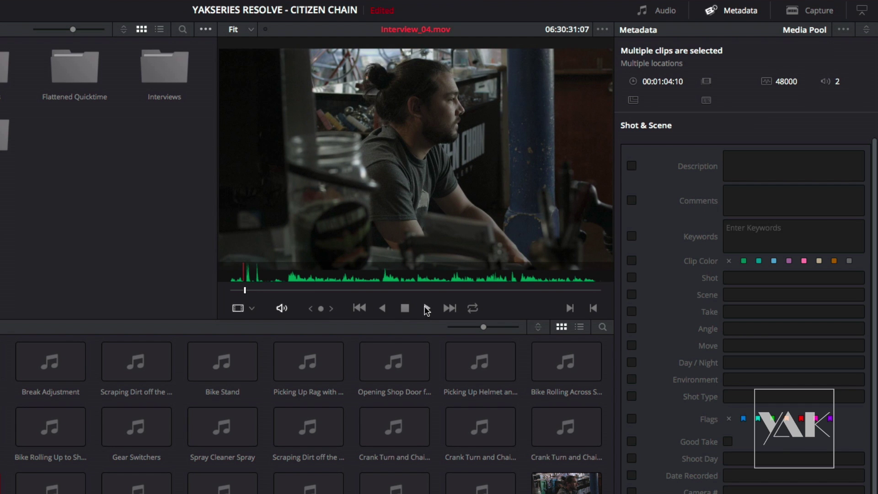
pyautogui.click(426, 309)
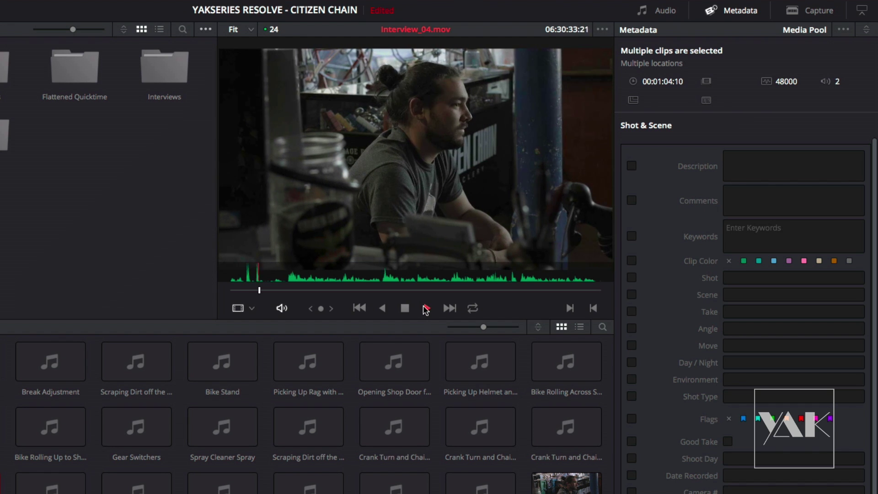
pyautogui.click(404, 309)
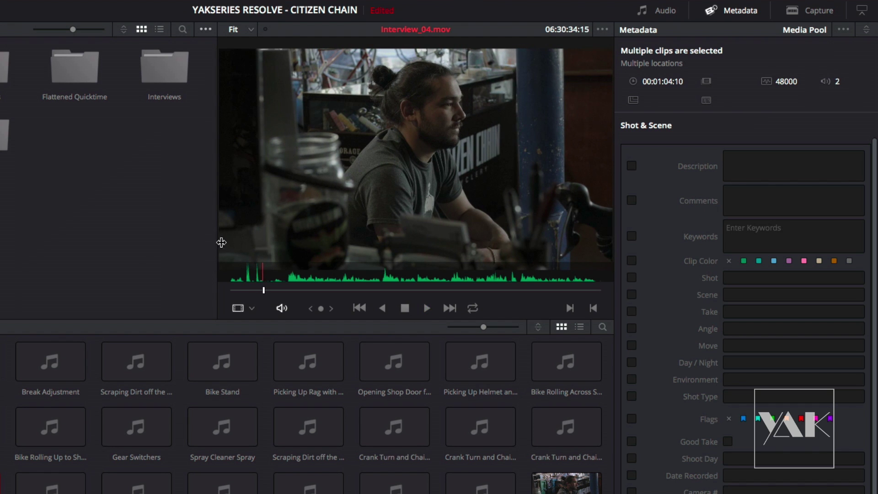
# - Hide the audio waveform in the viewer and view the auto-sync options for the two Interview_04 clips, leaving them unapplied
pyautogui.click(603, 29)
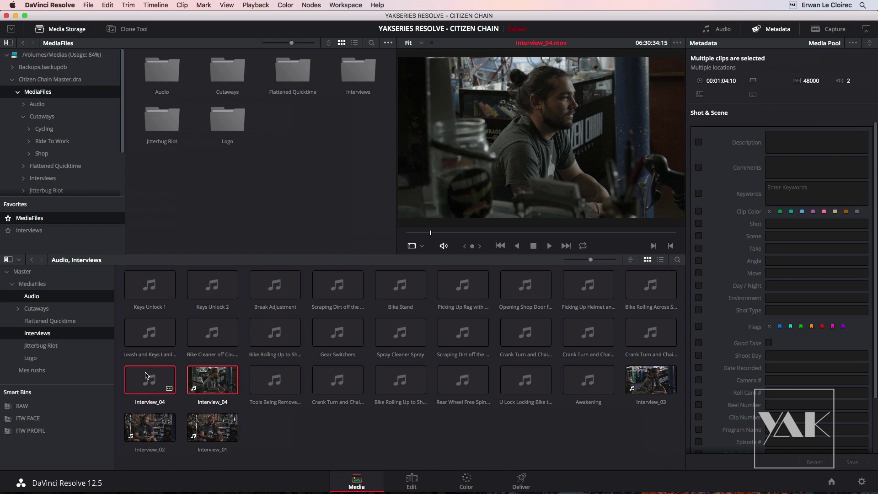
pyautogui.rightClick(156, 384)
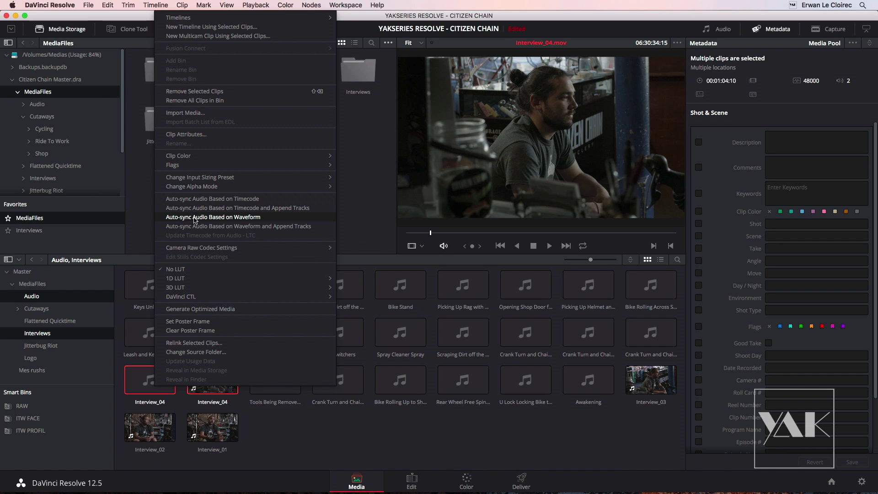
pyautogui.click(315, 431)
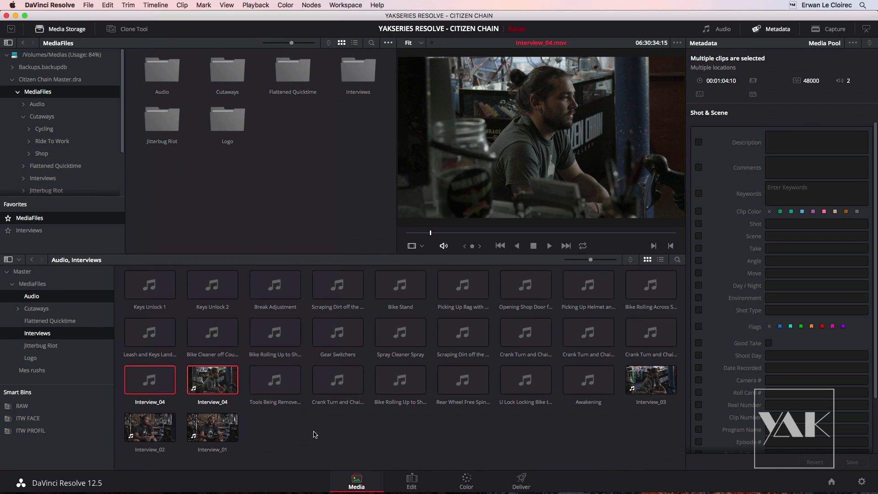
pyautogui.click(313, 433)
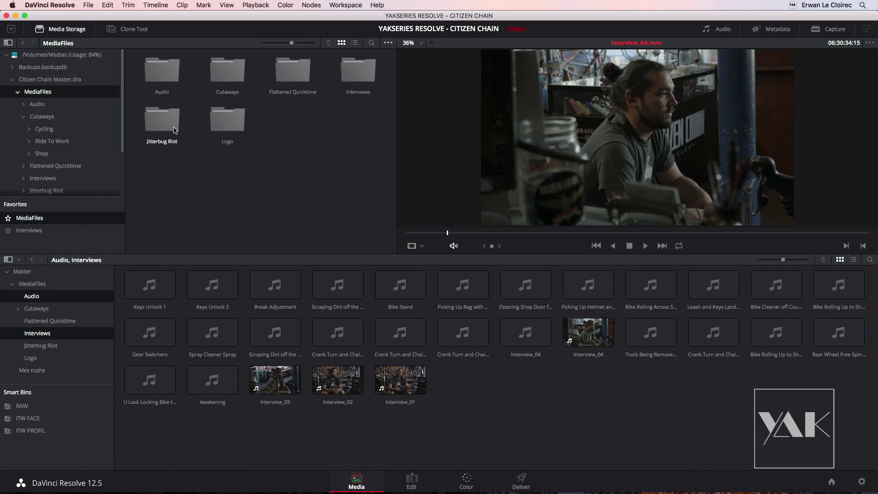
# - Open the Flattened Quicktime folder in the media storage and preview SF_Cycling.mov with the sound muted
pyautogui.moveTo(121, 152); pyautogui.dragTo(122, 170)
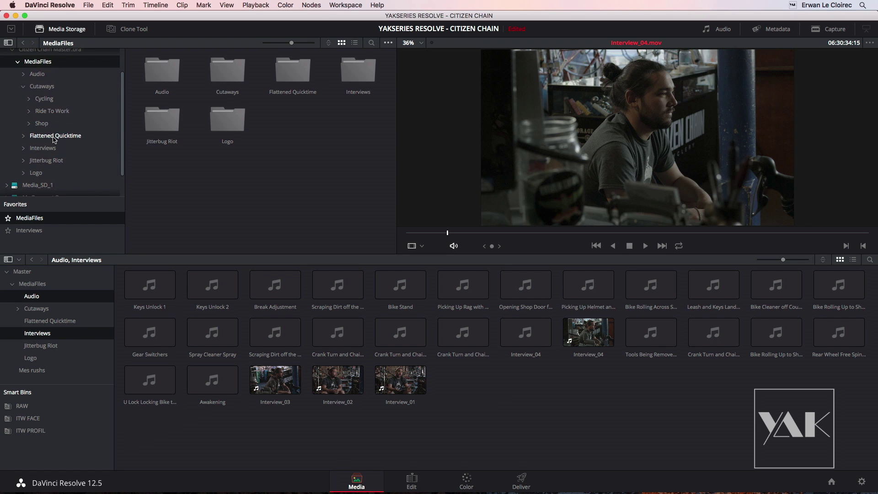
pyautogui.click(33, 137)
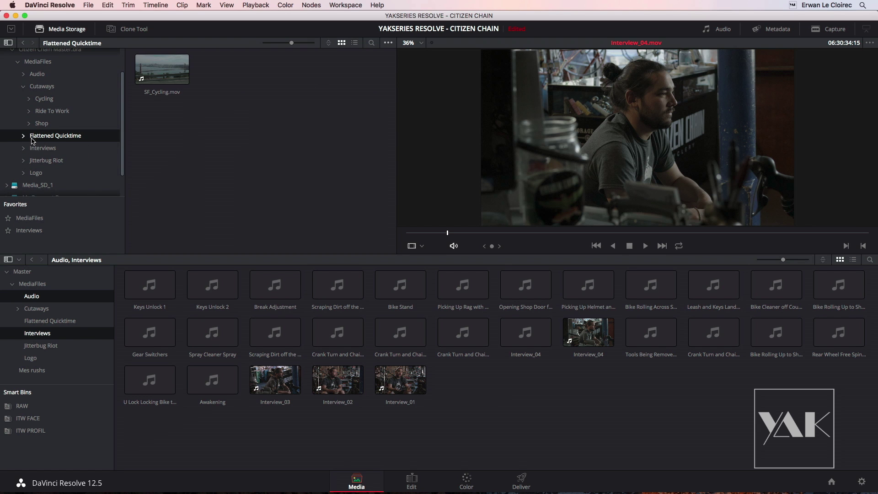
pyautogui.click(148, 64)
pyautogui.click(644, 245)
pyautogui.click(454, 246)
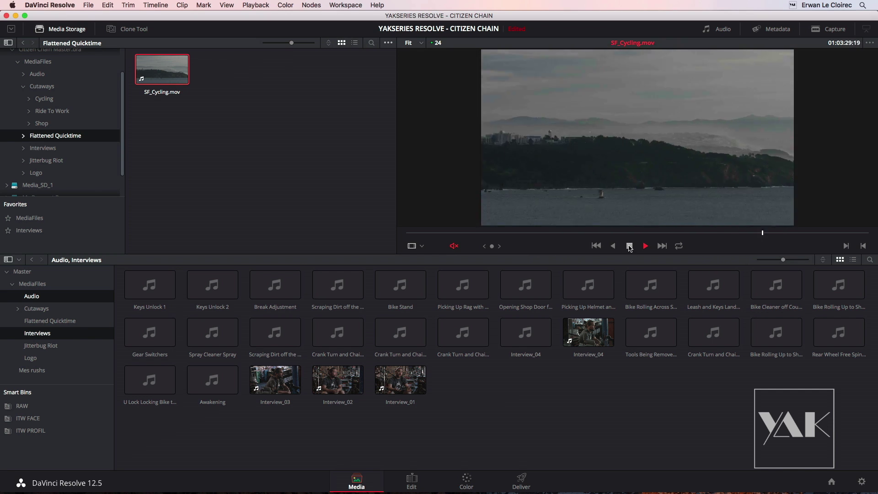
pyautogui.click(629, 246)
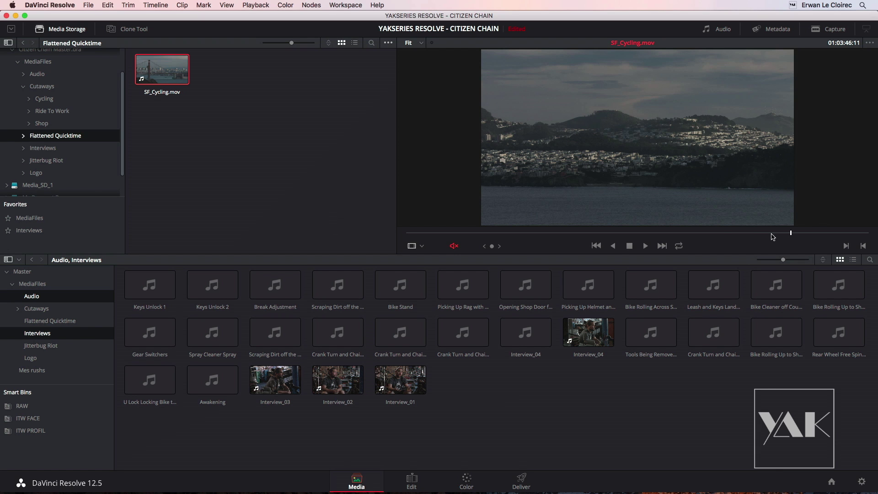
pyautogui.moveTo(791, 235); pyautogui.dragTo(596, 233)
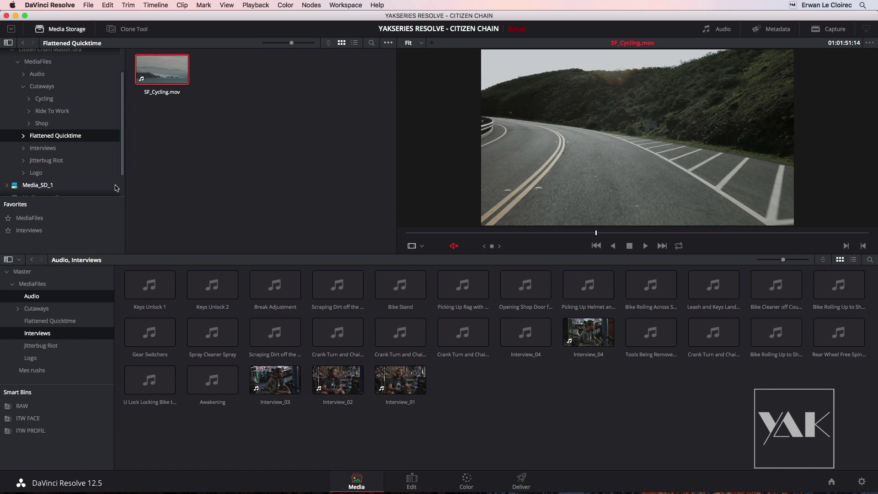
# - Enlarge the media pool's bin list and open the Mes rushs bin
pyautogui.click(70, 375)
pyautogui.moveTo(54, 387); pyautogui.dragTo(55, 434)
pyautogui.rightClick(65, 400)
pyautogui.click(20, 388)
pyautogui.doubleClick(32, 370)
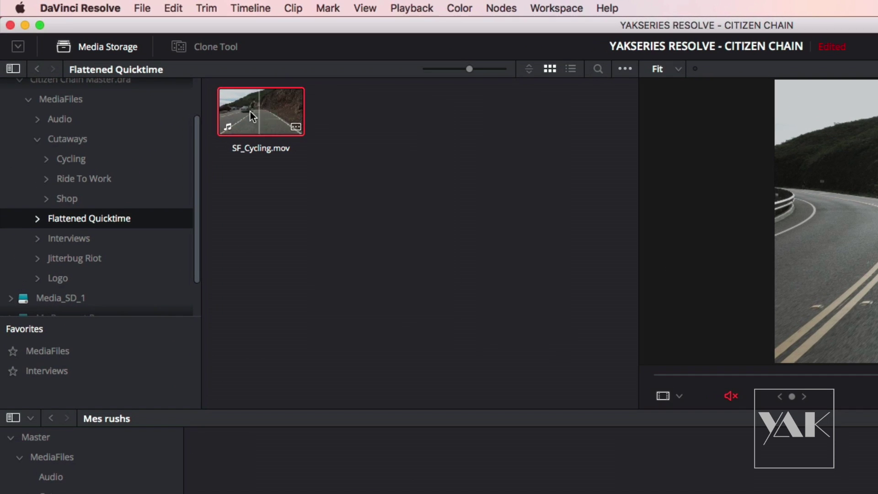
# - Open Scene Cut Detection for SF_Cycling.mov and run the automatic scene detection
pyautogui.rightClick(258, 114)
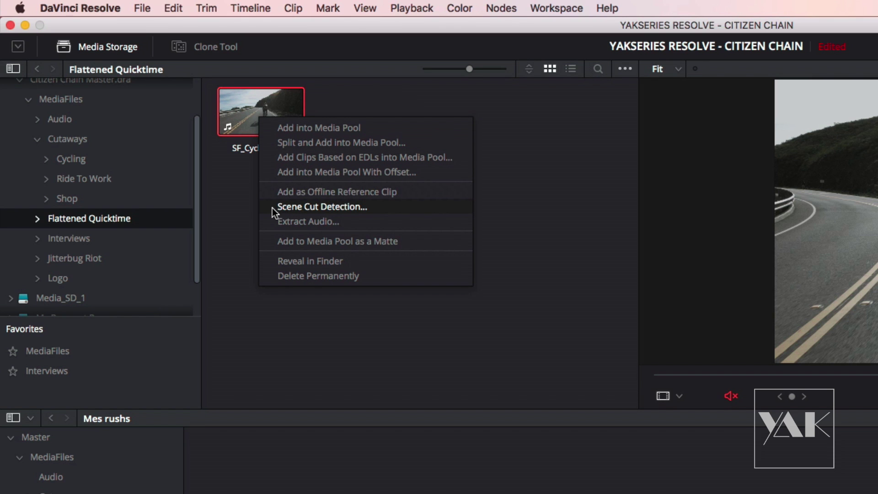
pyautogui.click(301, 206)
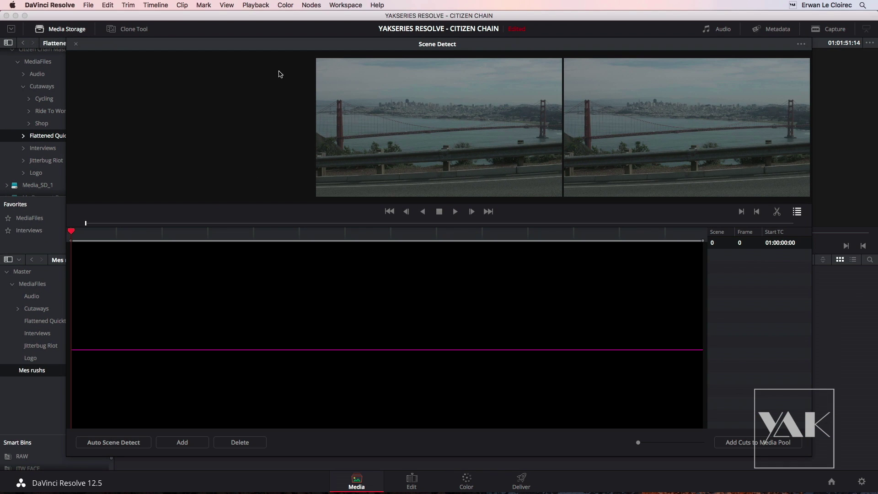
pyautogui.moveTo(366, 45); pyautogui.dragTo(352, 28)
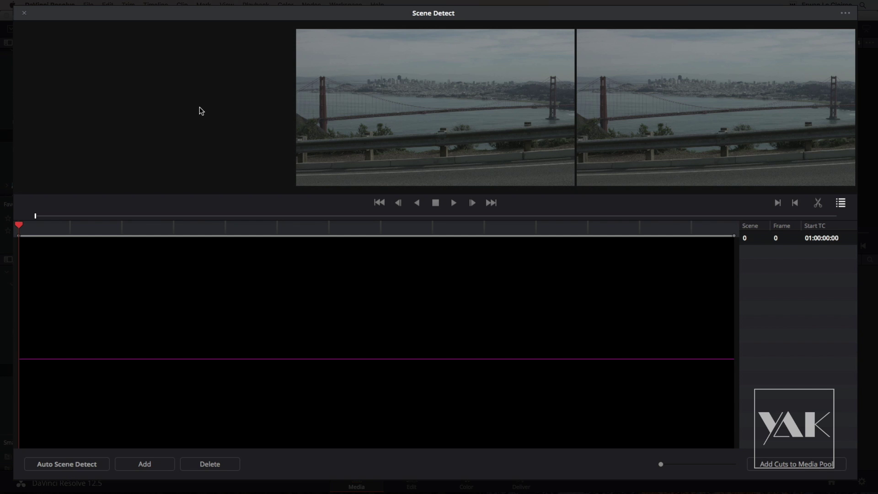
pyautogui.click(64, 465)
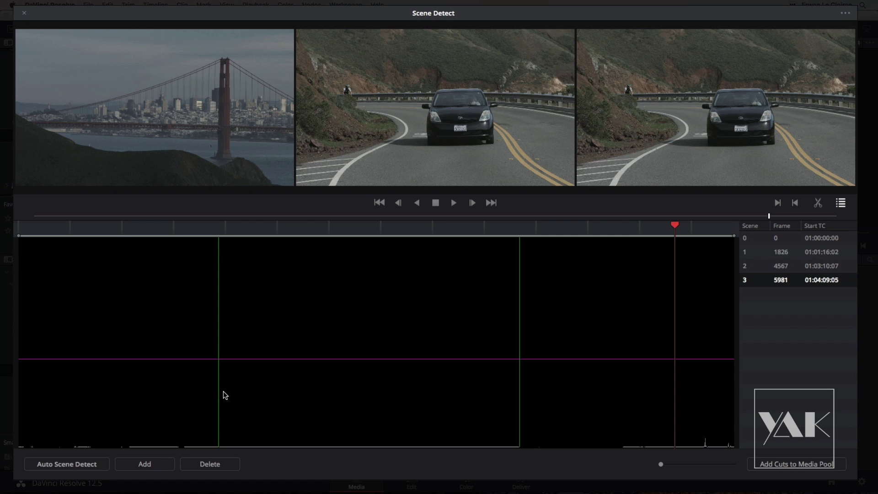
# - Review the frames around each detected cut in the scene list, from scene 1 to scene 3
pyautogui.click(786, 252)
pyautogui.click(784, 268)
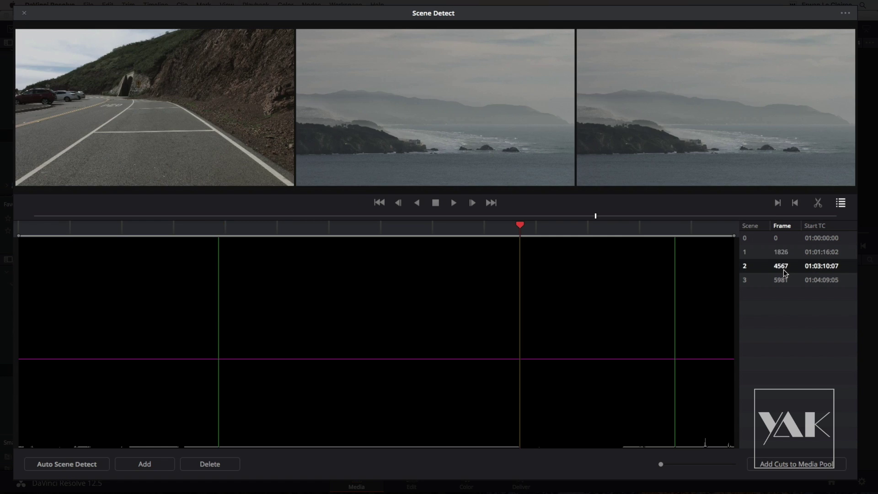
pyautogui.click(784, 280)
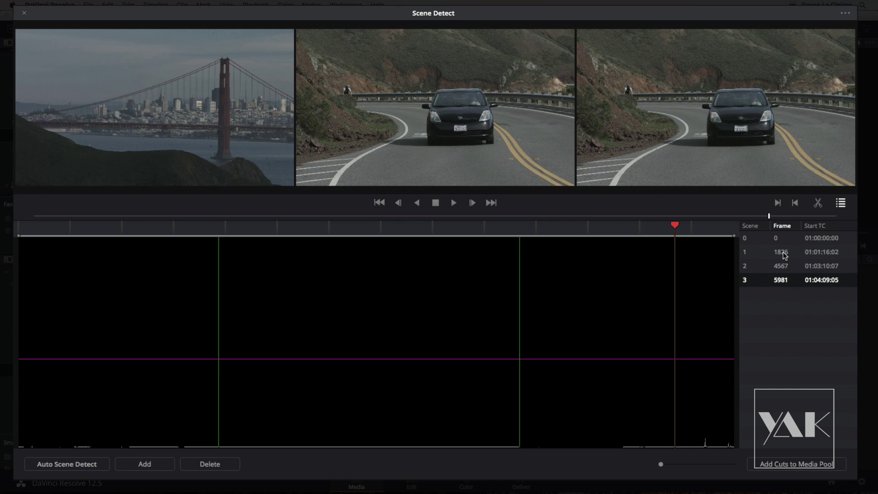
pyautogui.click(783, 252)
pyautogui.click(784, 268)
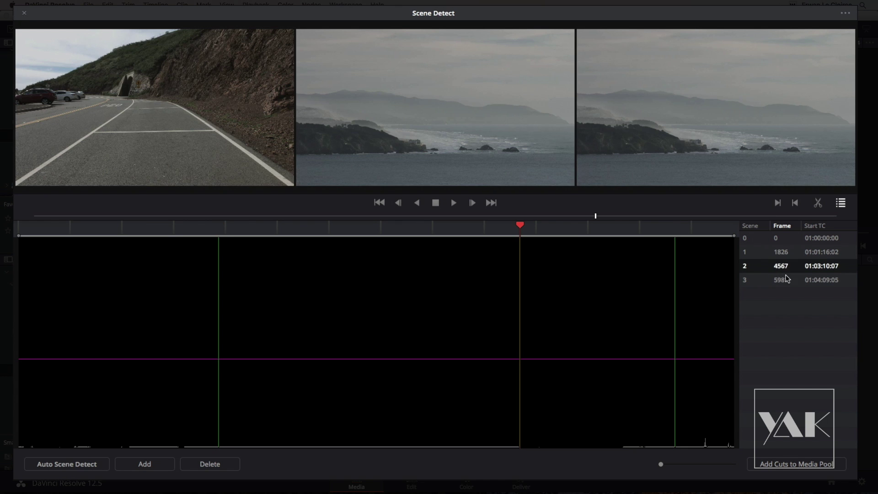
pyautogui.click(786, 281)
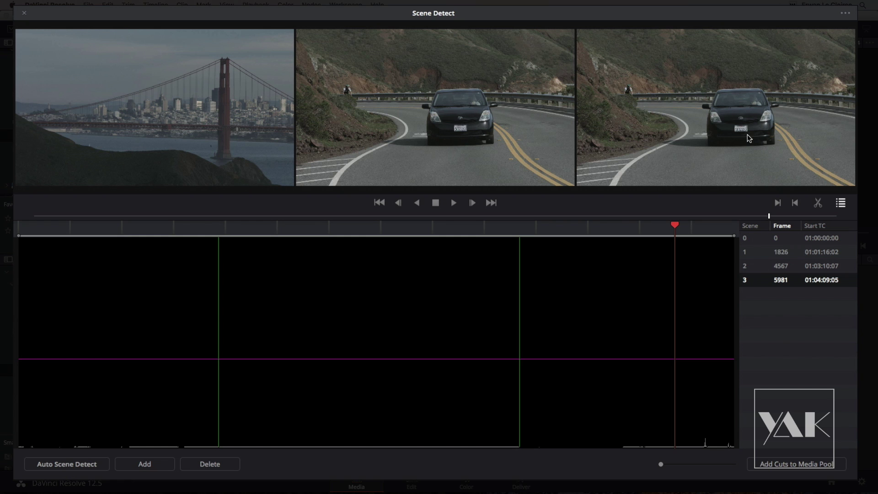
# - Add a manual cut at 01:02:16:11, between the cuts at frames 1826 and 4567
pyautogui.click(193, 463)
pyautogui.moveTo(652, 227); pyautogui.dragTo(378, 234)
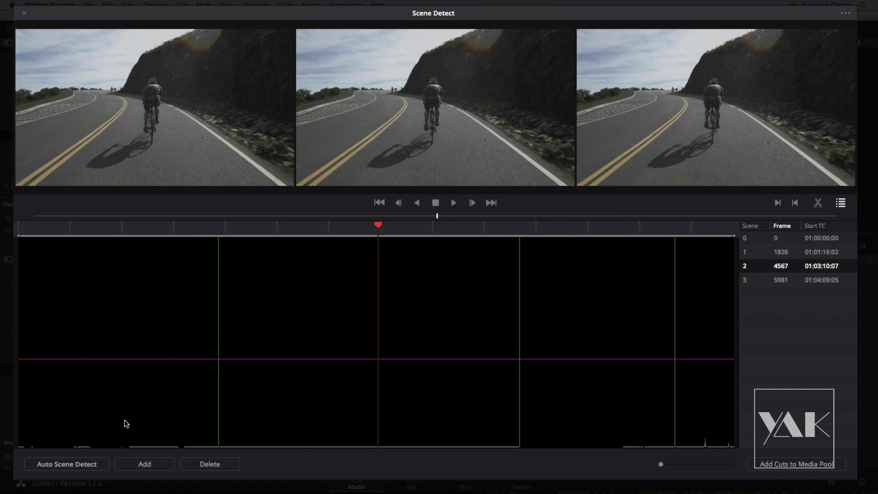
pyautogui.click(143, 463)
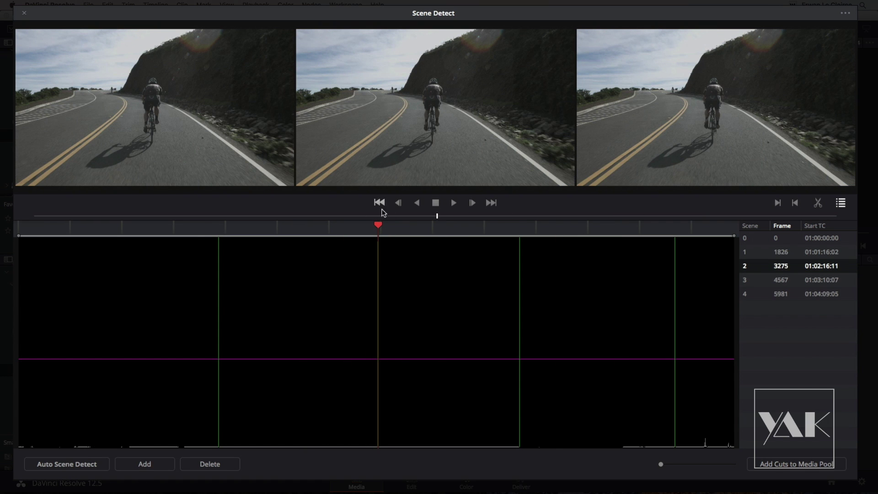
pyautogui.moveTo(378, 227); pyautogui.dragTo(413, 232)
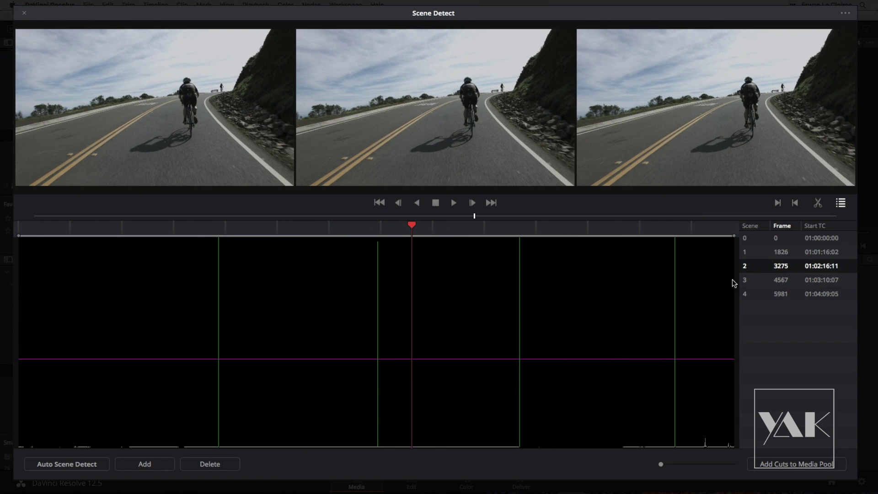
# - Select the manually added cut at frame 3275 in the scene list and delete it
pyautogui.click(782, 252)
pyautogui.click(785, 266)
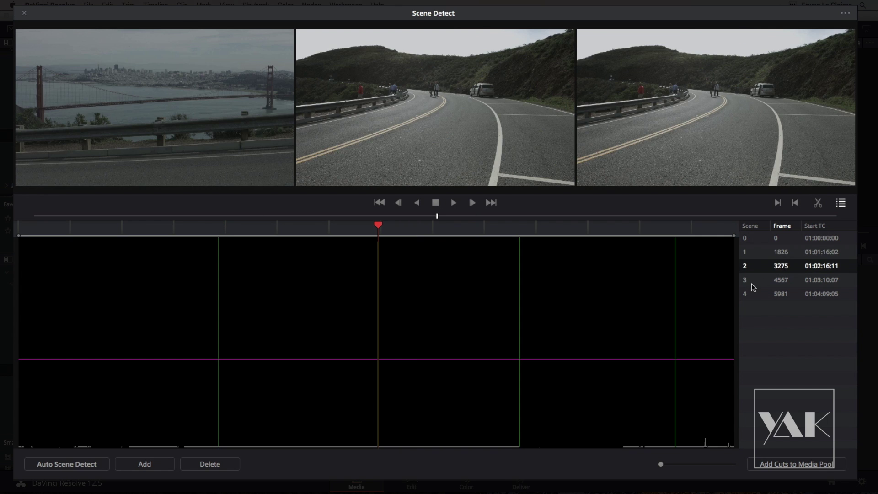
pyautogui.click(209, 464)
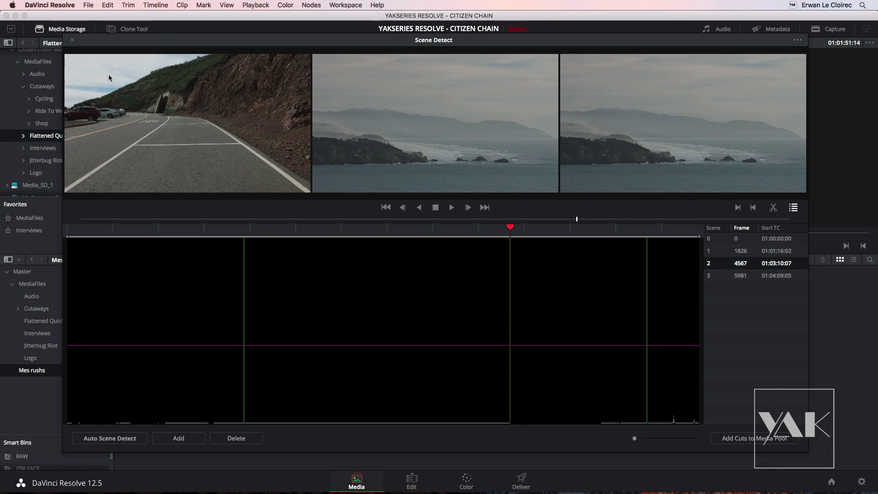
# - Close Scene Detect and view each SF_Cycling clip of the Mes rushs bin in the viewer
pyautogui.click(64, 36)
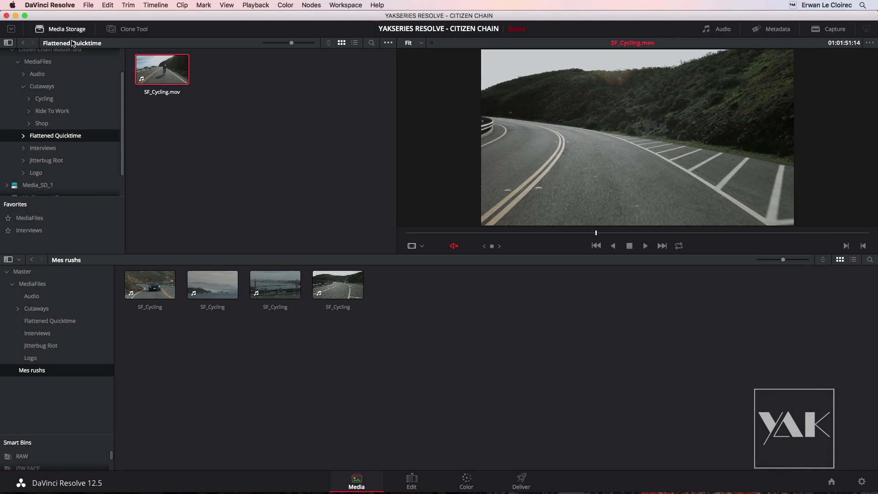
pyautogui.click(155, 286)
pyautogui.click(212, 286)
pyautogui.click(269, 287)
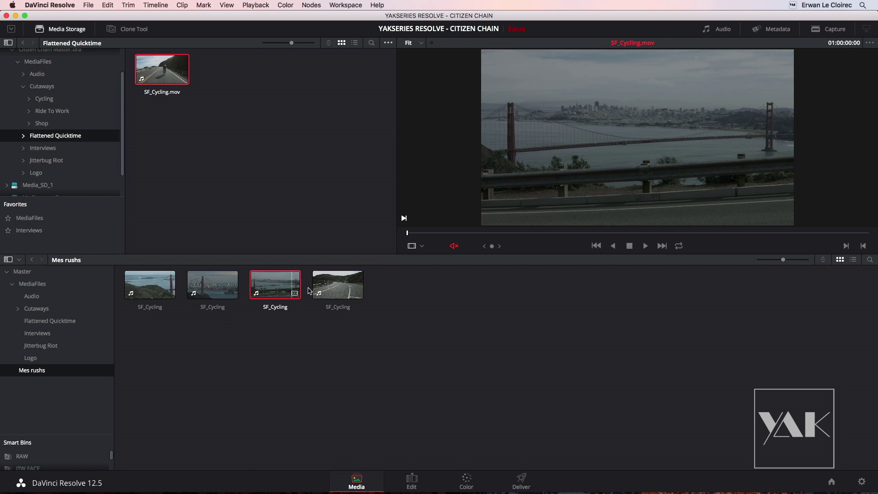
pyautogui.click(338, 285)
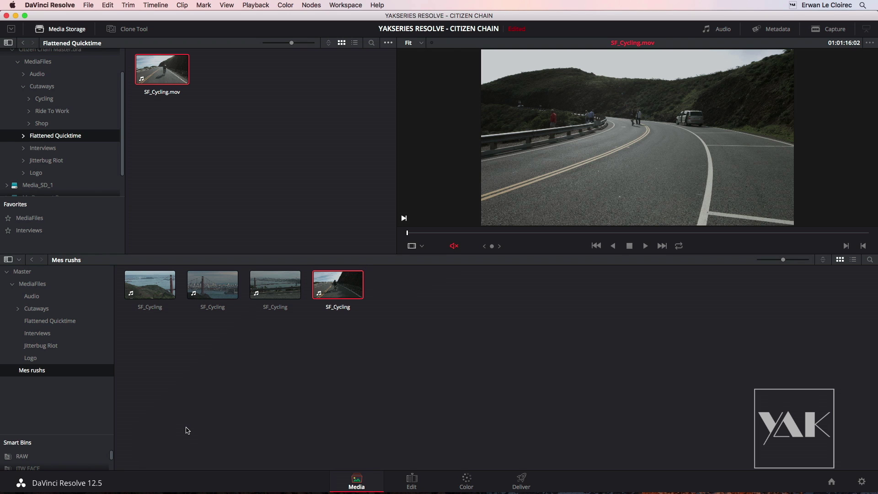
# - Display the selected clip's metadata together with the embedded audio meters
pyautogui.click(772, 29)
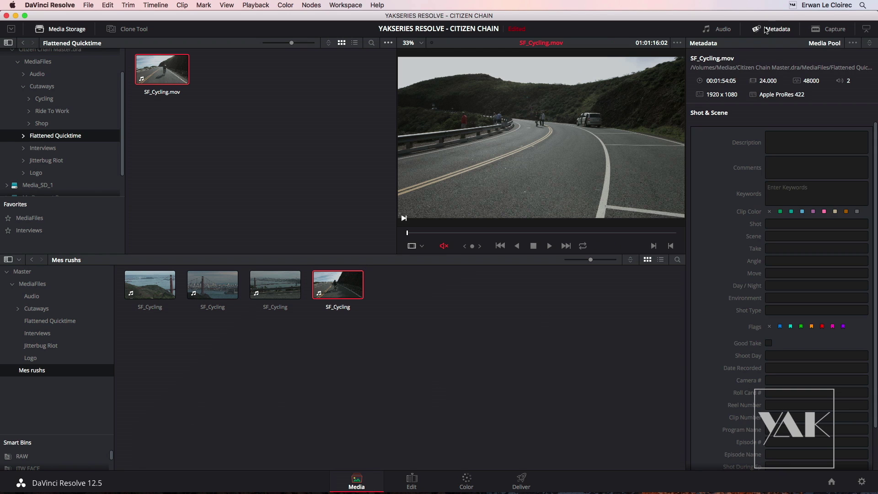
pyautogui.click(721, 30)
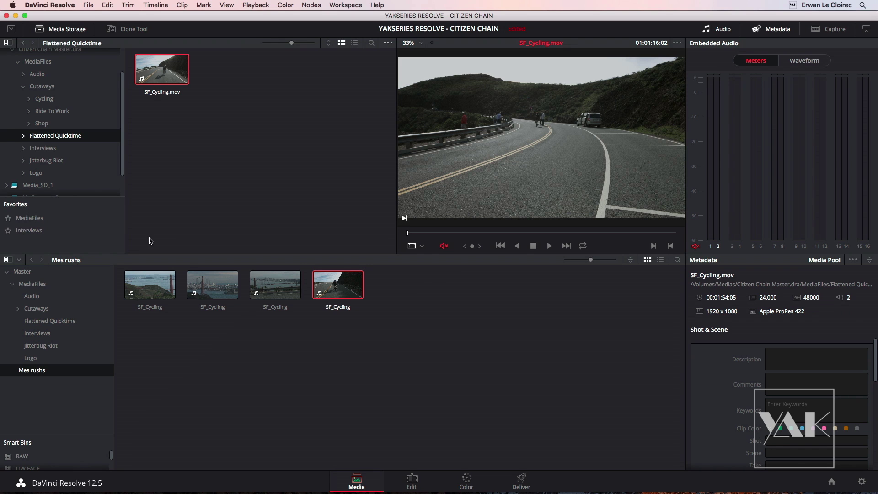
# - Show the Mes rushs bin as a list, restore thumbnails, and briefly open the media pool search
pyautogui.click(660, 259)
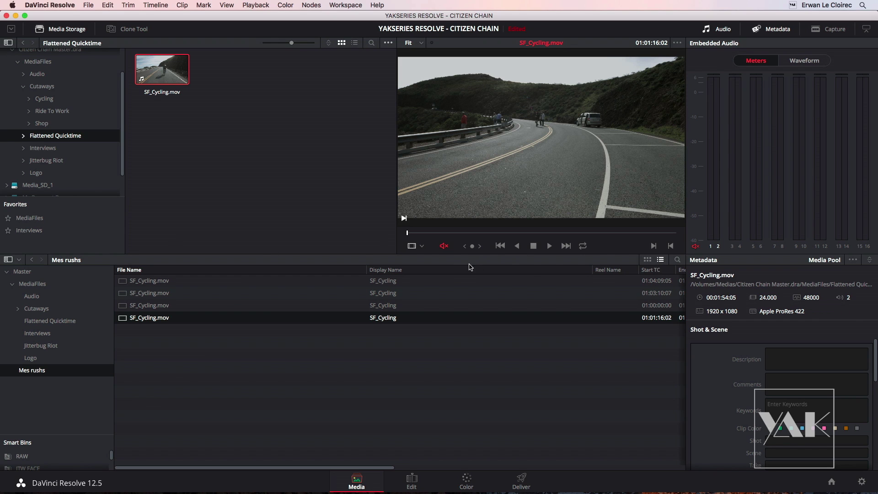
pyautogui.click(648, 259)
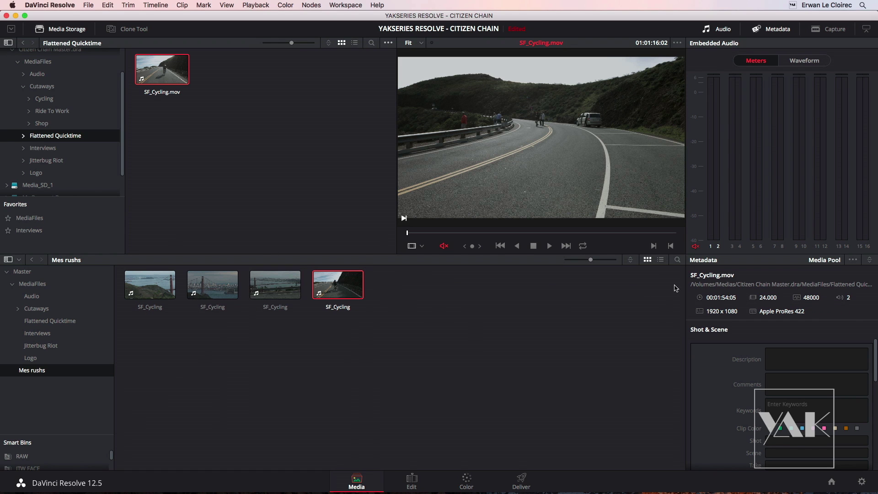
pyautogui.click(677, 260)
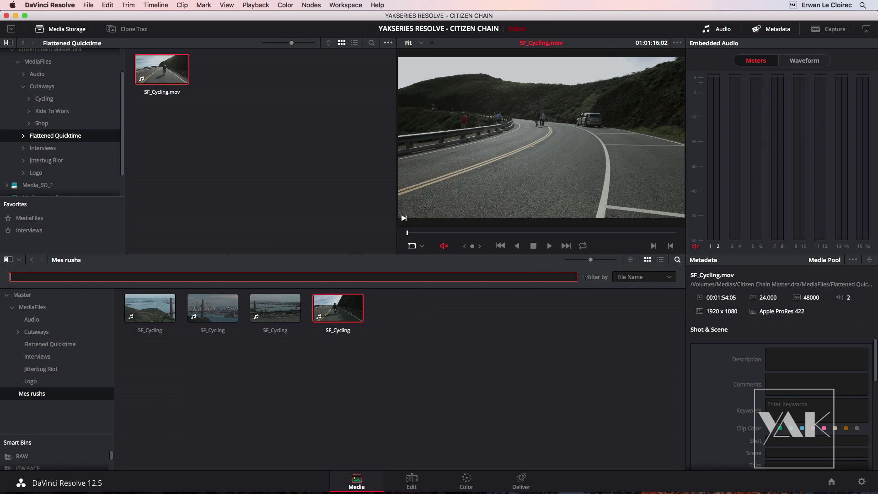
pyautogui.click(678, 259)
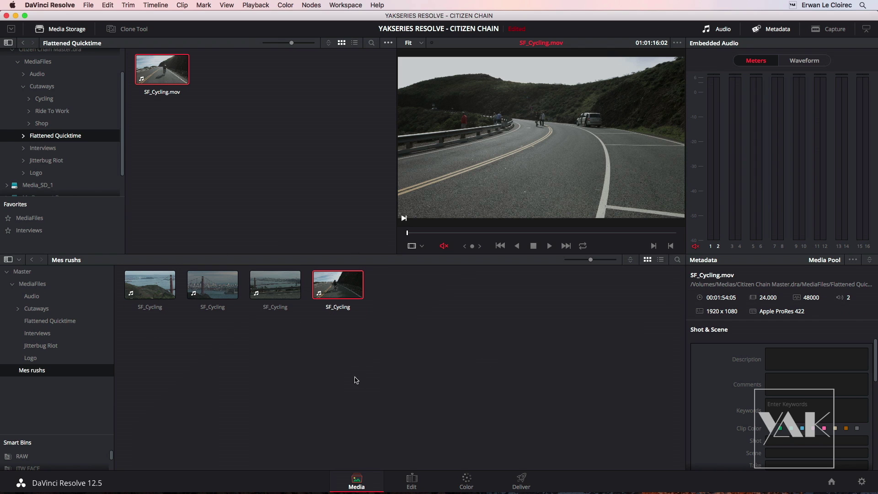
# - Enlarge the smart bin list and look at the Mes rushs clips on the Edit page before returning to the Media page
pyautogui.moveTo(56, 434); pyautogui.dragTo(54, 386)
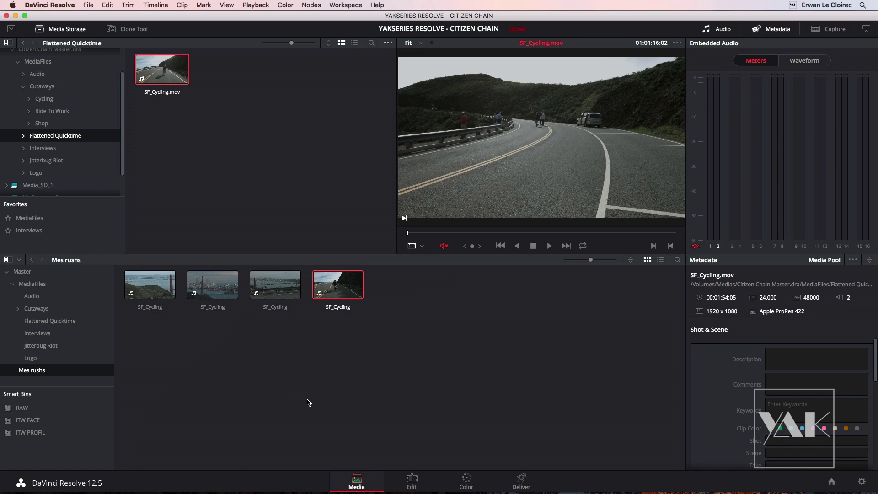
pyautogui.click(411, 481)
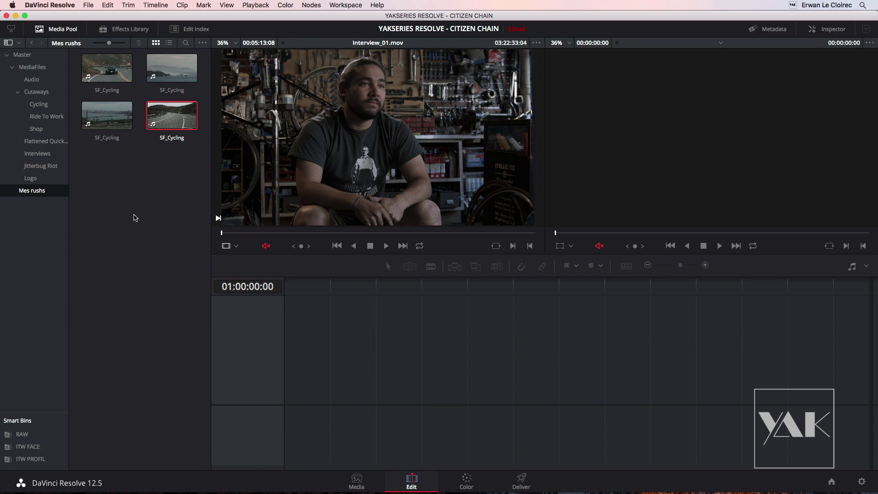
pyautogui.click(356, 479)
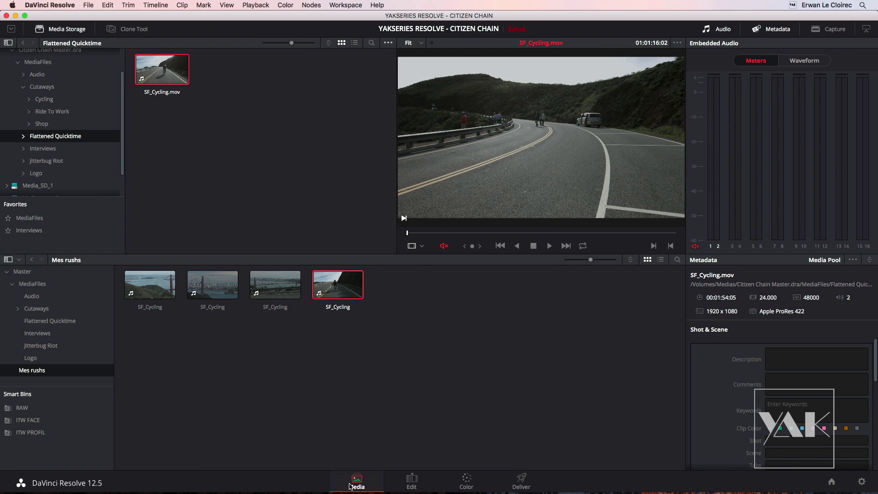